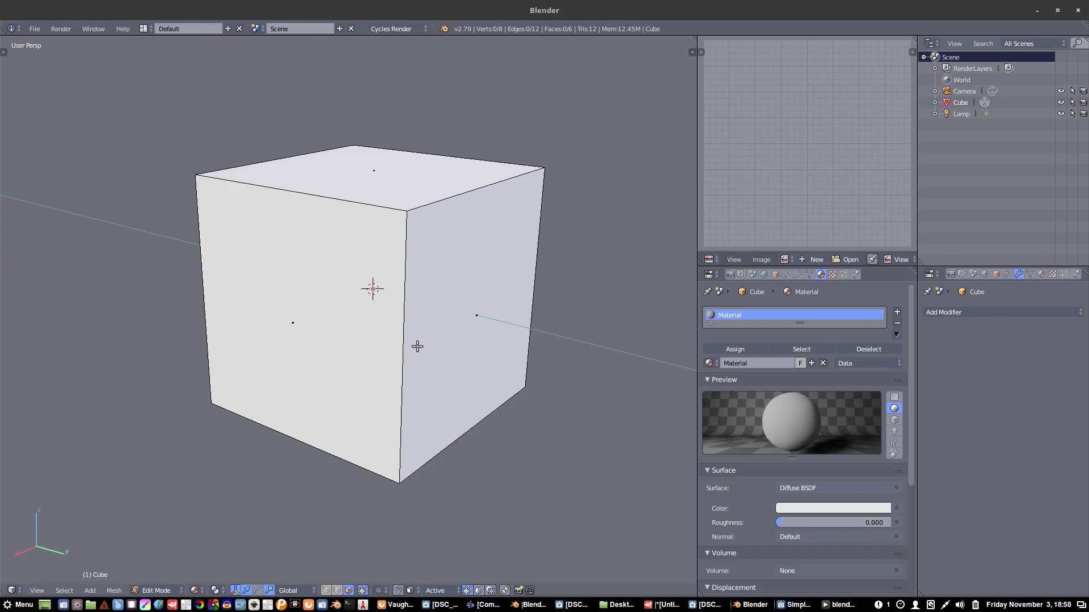
key(ctrl+shift+b)
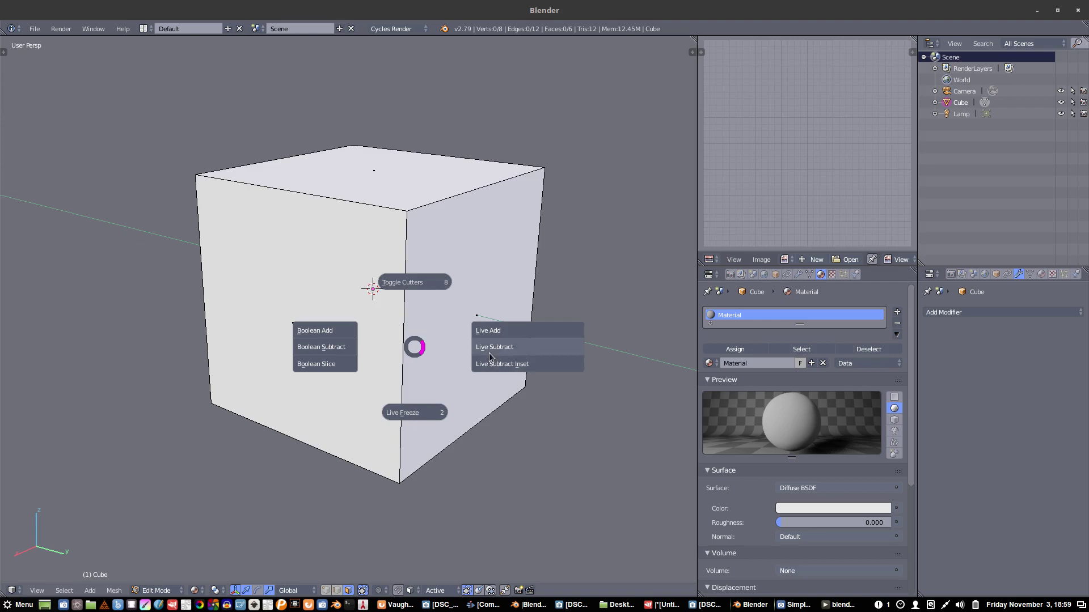
click(413, 348)
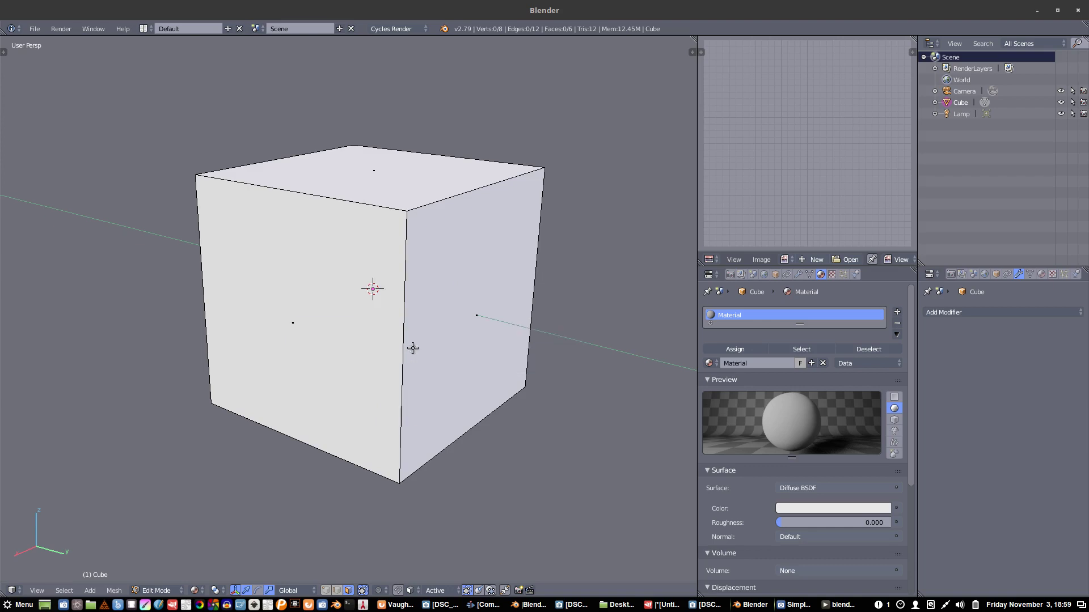
Duplicate the whole cube within the same mesh and place the copy so it overlaps a lower corner of the original.
right_click(476, 329)
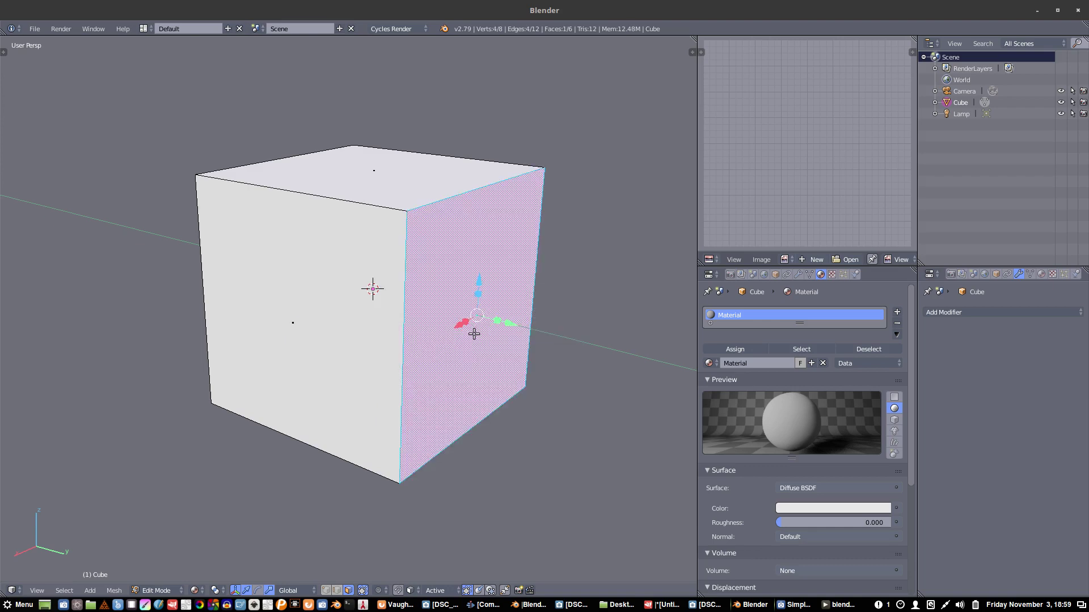
key(a)
key(a)
right_click(475, 337)
key(ctrl+l)
key(shift+d)
click(584, 425)
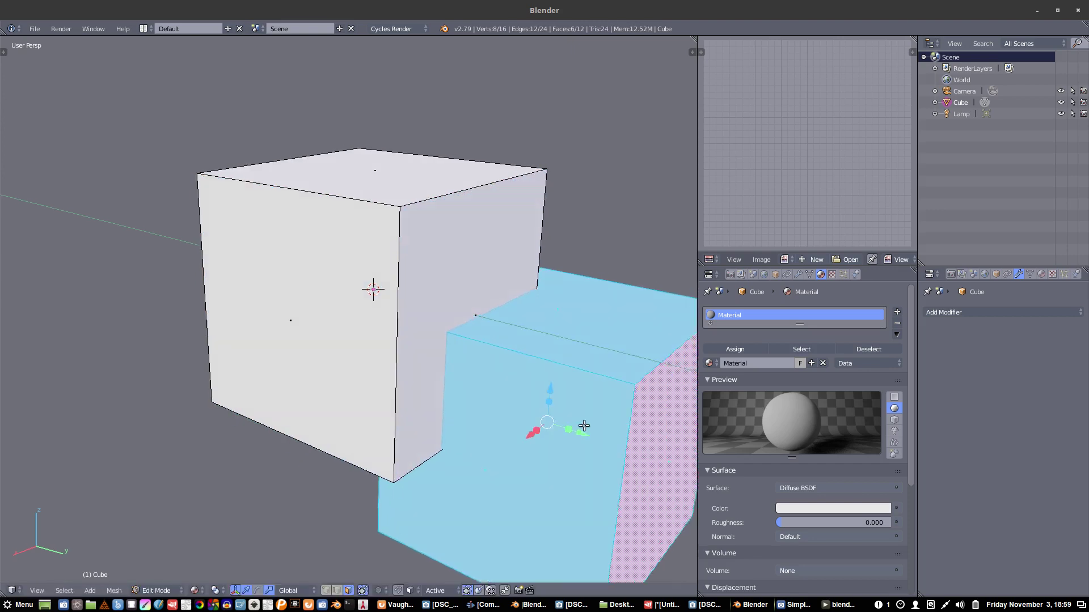
middle_drag(584, 425, 548, 400)
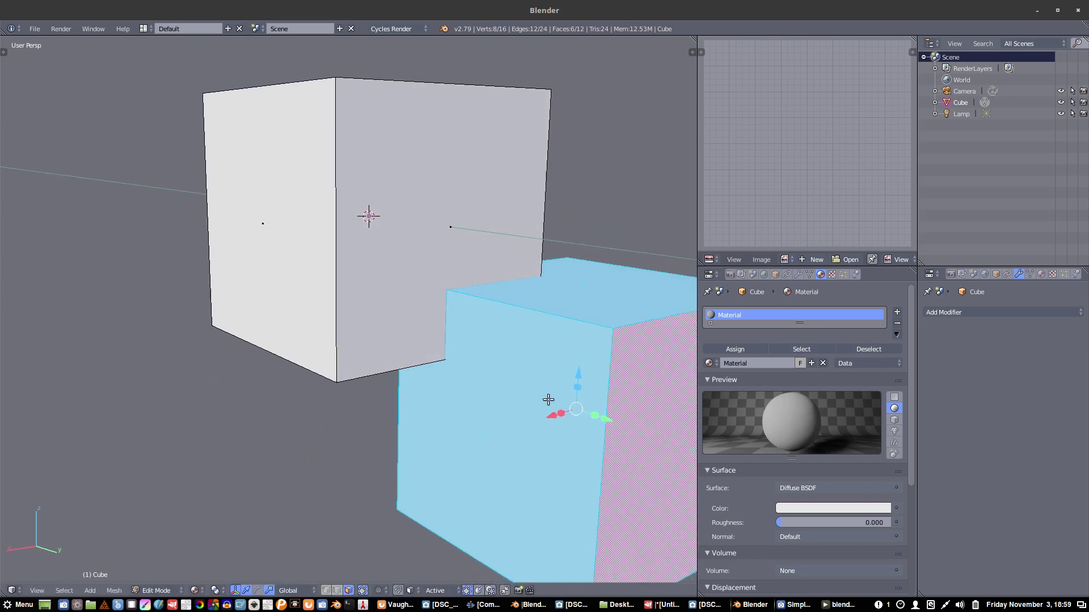
key(g)
click(526, 369)
Cut the selected duplicate out of the original cube with Boolean Subtract.
key(ctrl+shift+b)
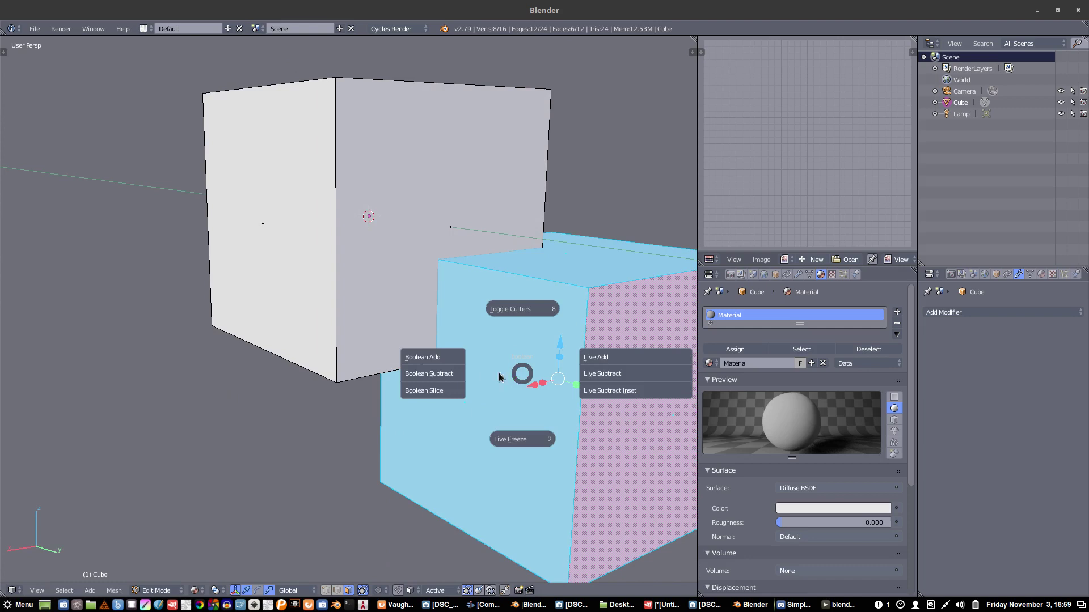
click(420, 373)
middle_drag(420, 373, 393, 272)
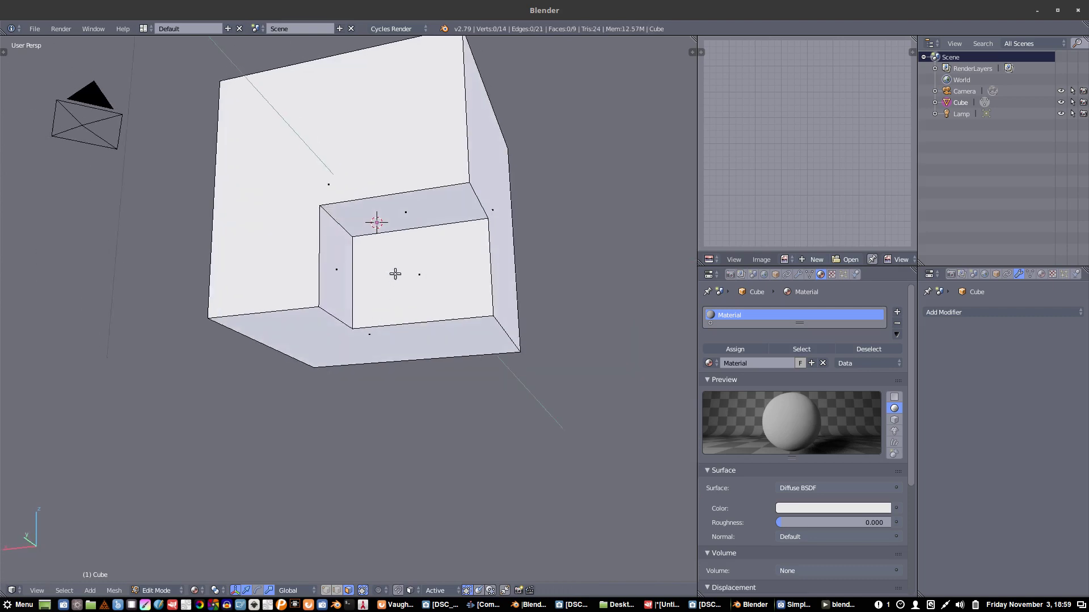
Select the three inner faces of the corner notch, inset them individually and extrude them inward along their normals.
click(394, 272)
shift+click(335, 263)
shift+right_click(382, 218)
right_click(394, 292)
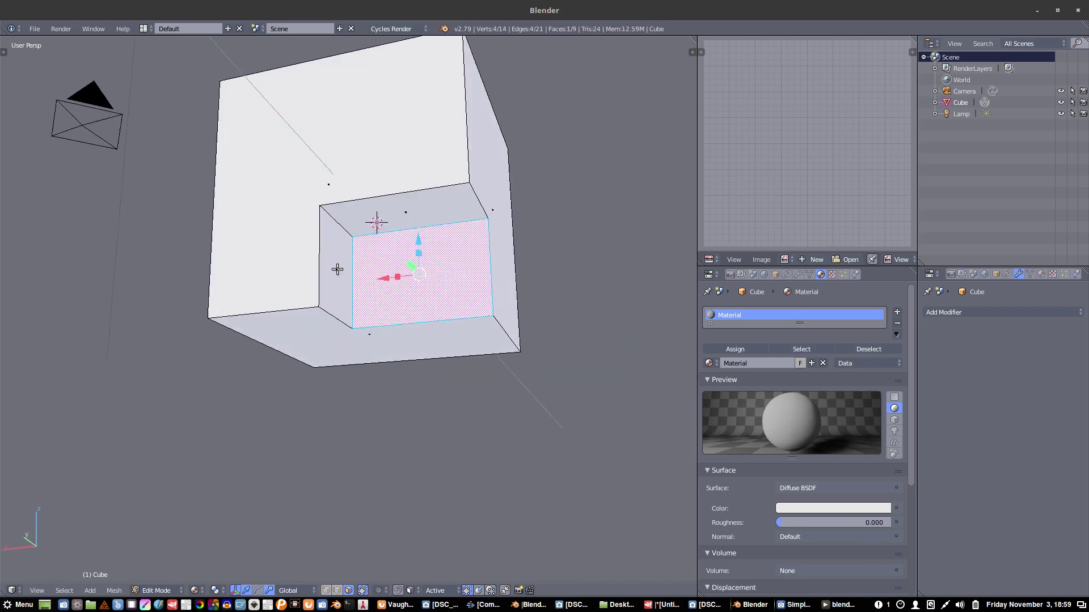
shift+right_click(338, 270)
shift+right_click(394, 211)
key(i)
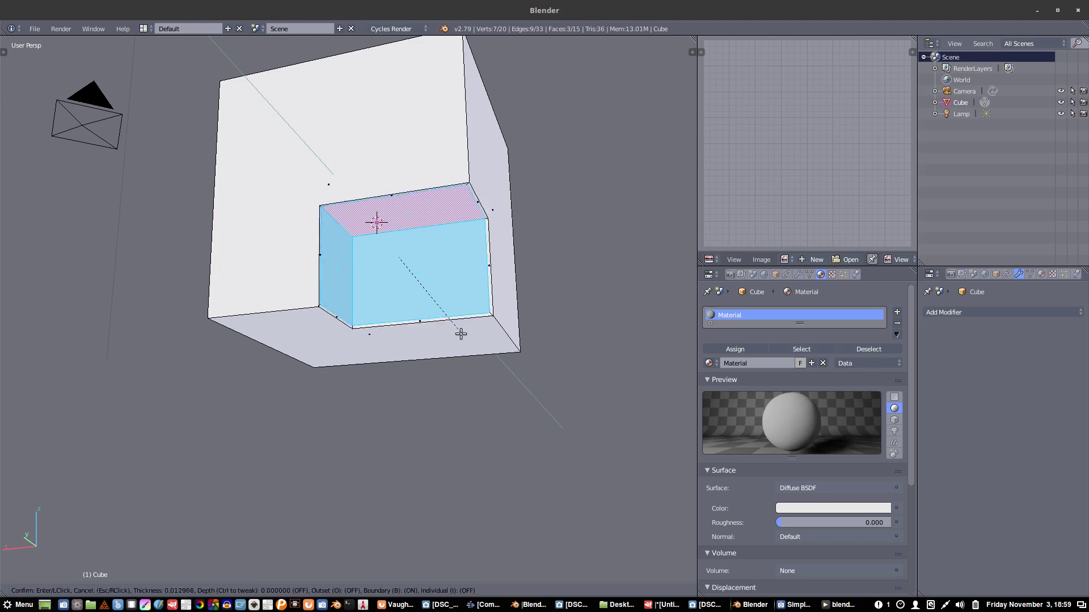
click(452, 331)
key(i)
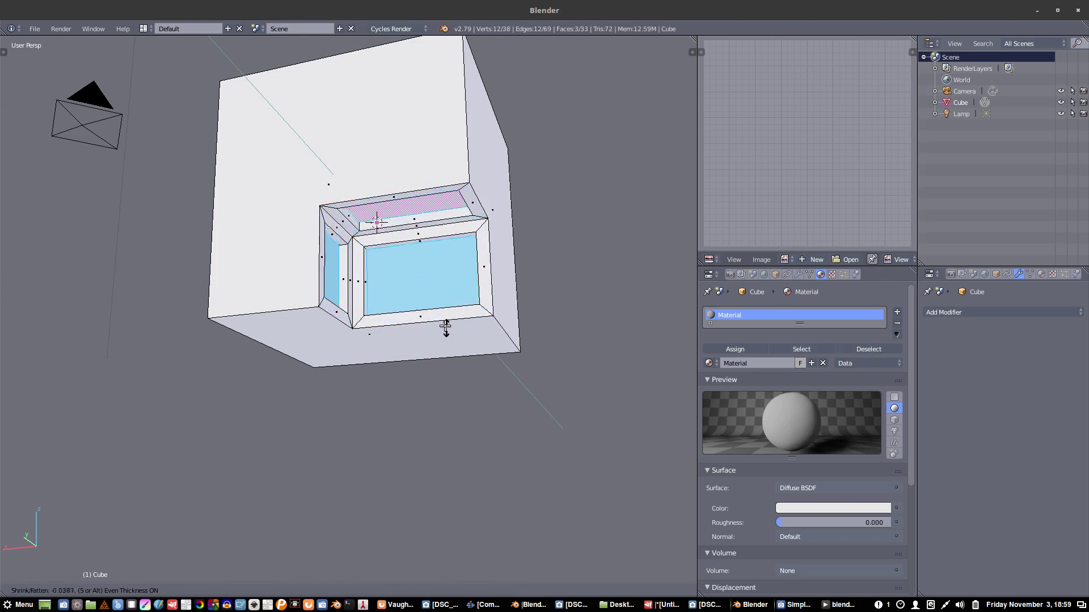
click(442, 322)
Inset the three recessed faces individually by about 0.1 and extrude them along their normals.
key(i)
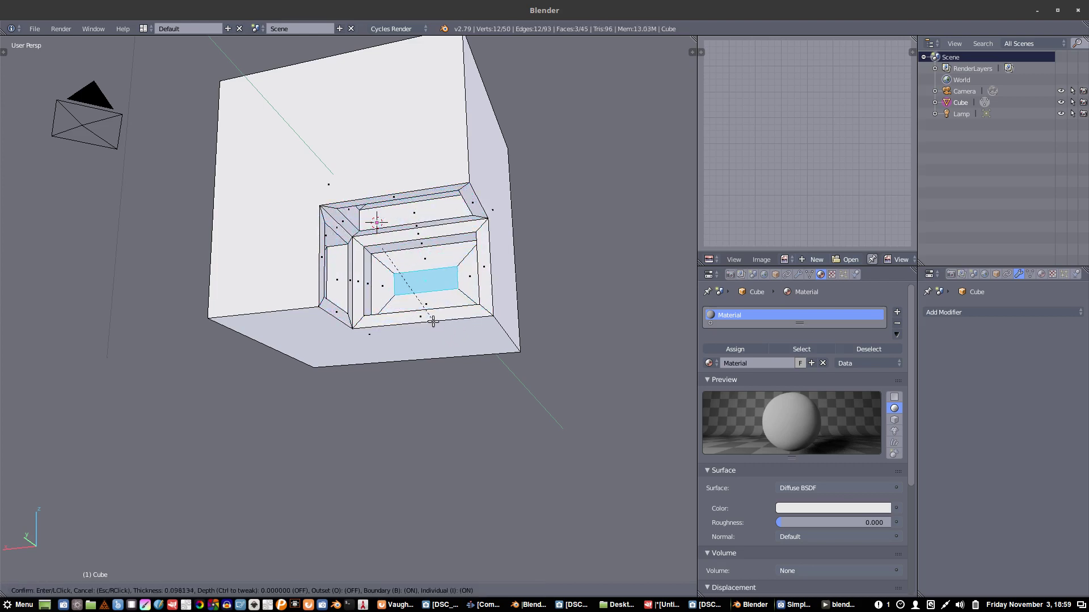
click(432, 321)
key(alt+e)
click(437, 327)
click(456, 353)
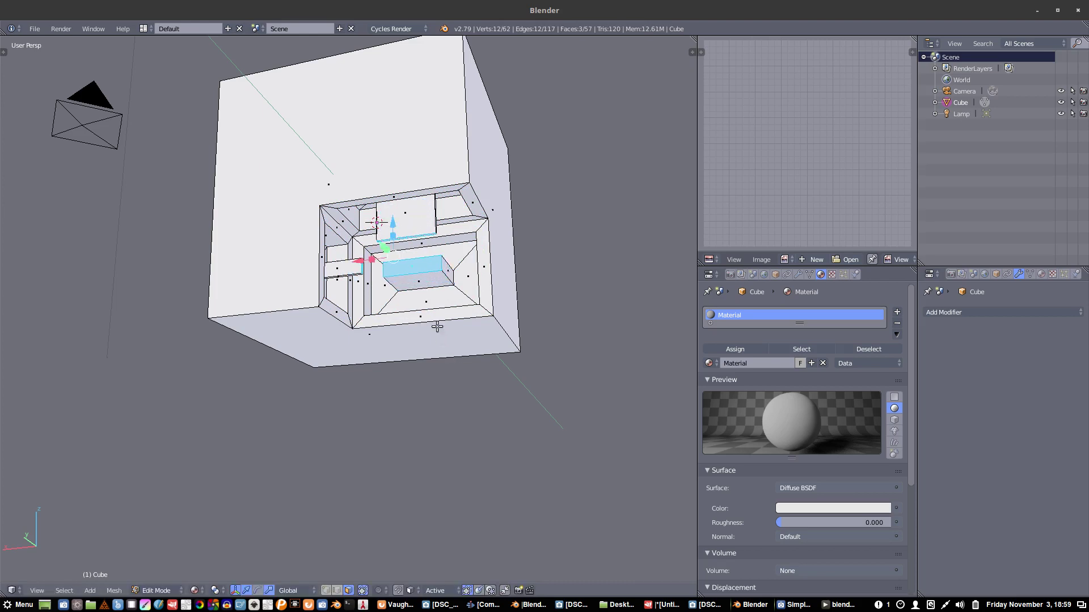
Undo the insets, the extrusions and the Boolean Subtract, back to the selected duplicate cube overlapping the original.
middle_drag(439, 295, 446, 312)
key(ctrl+z)
key(ctrl+z)
key(ctrl+z)
key(ctrl+z)
key(ctrl+z)
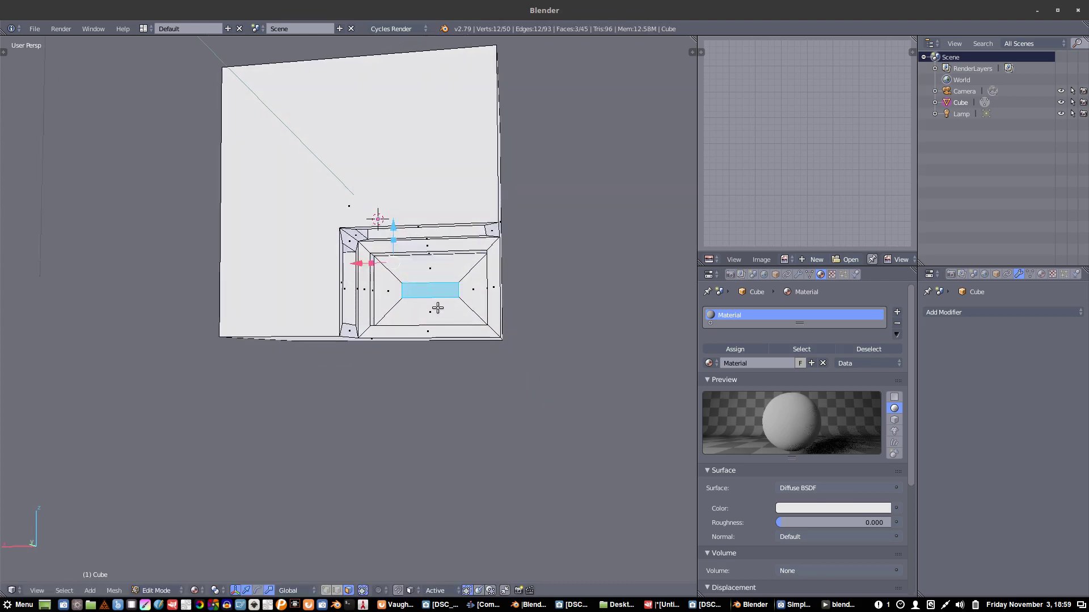
key(ctrl+z)
key(ctrl+z)
key(ctrl+z)
key(ctrl+z)
key(ctrl+z)
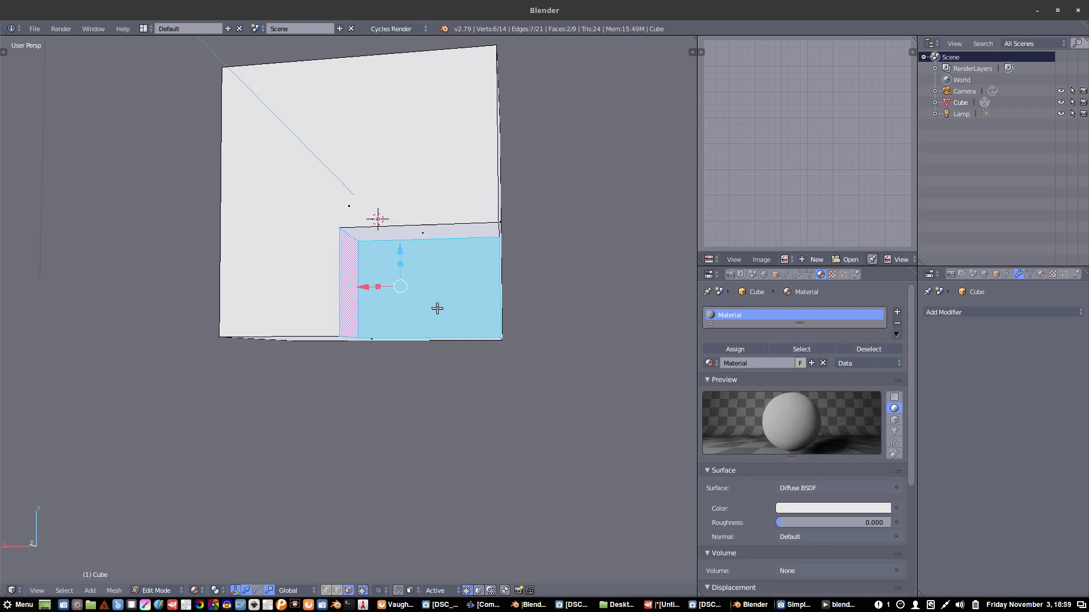
mouse_move(436, 307)
middle_down()
mouse_move(471, 333)
mouse_move(578, 299)
mouse_move(450, 335)
mouse_move(471, 328)
mouse_move(450, 313)
middle_up()
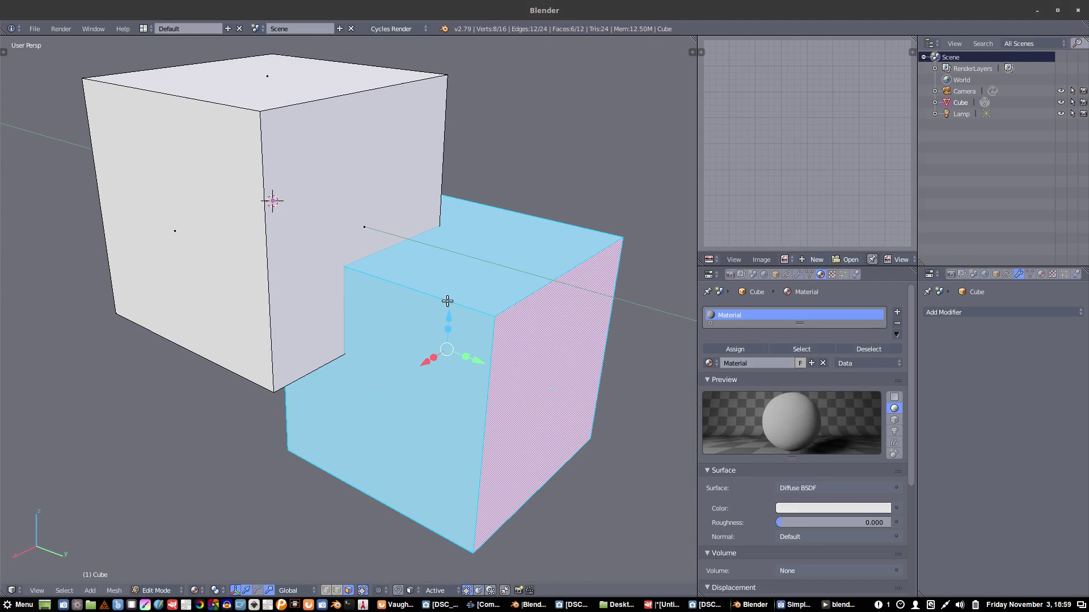
Apply Live Subtract to the cube with the duplicate as the cutter, and toggle the cutter's display on.
key(ctrl+shift+b)
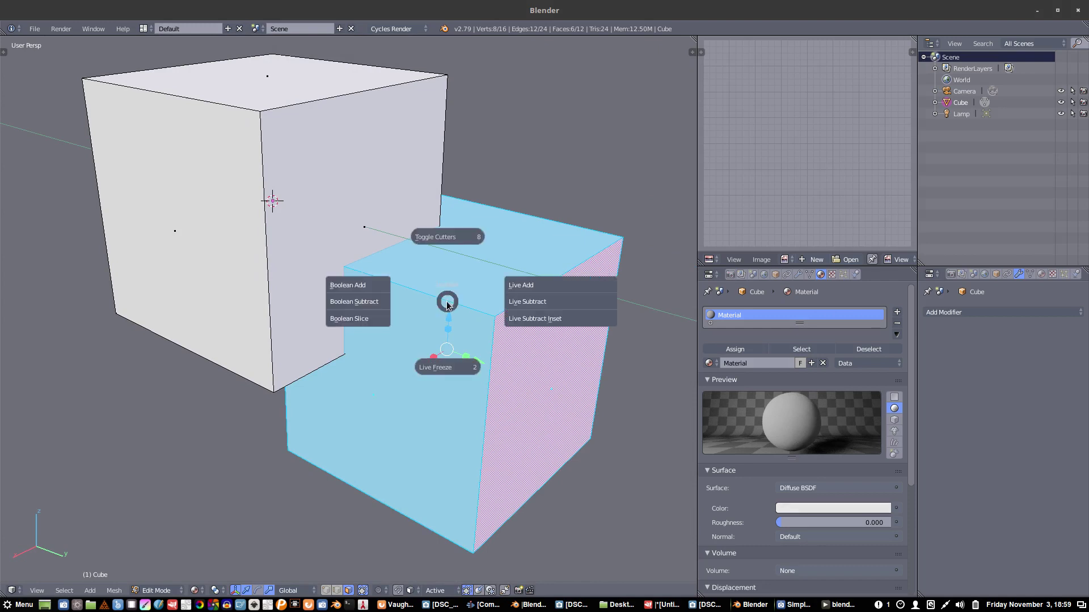
click(516, 305)
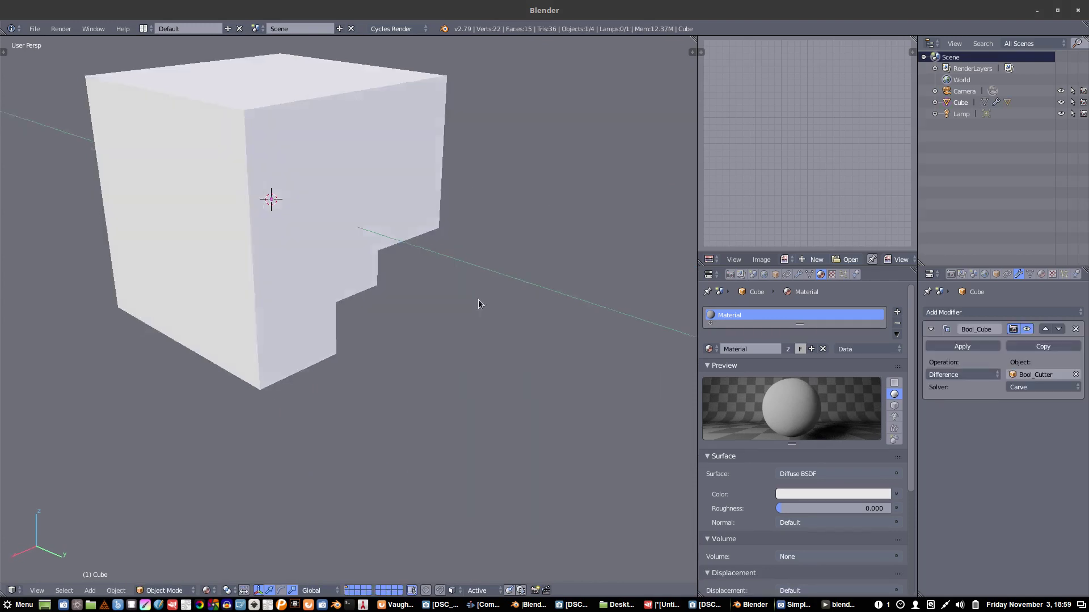
middle_drag(478, 301, 359, 303)
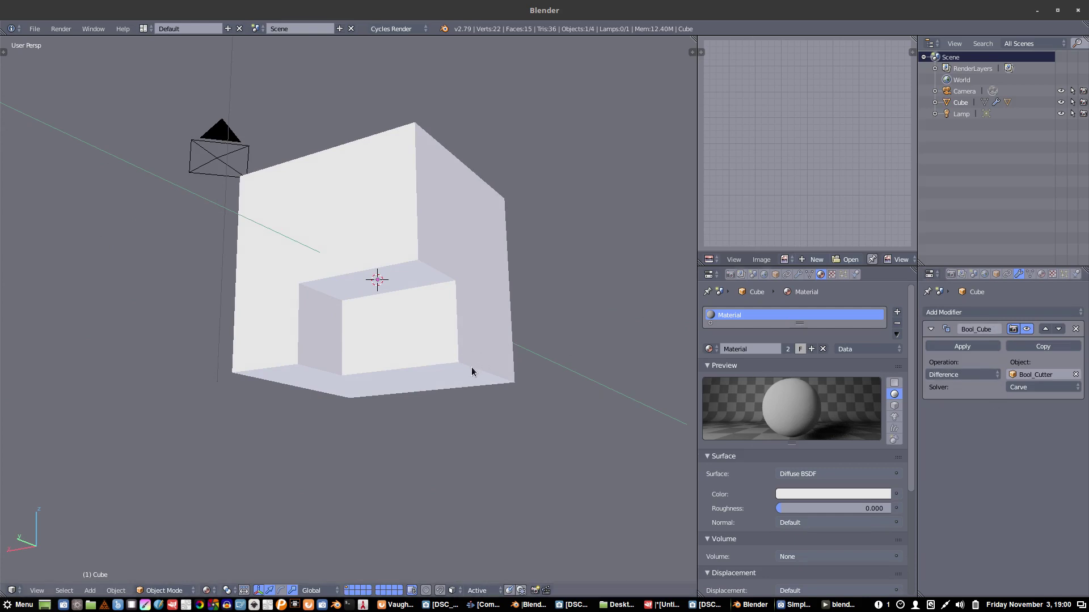
key(ctrl+shift+b)
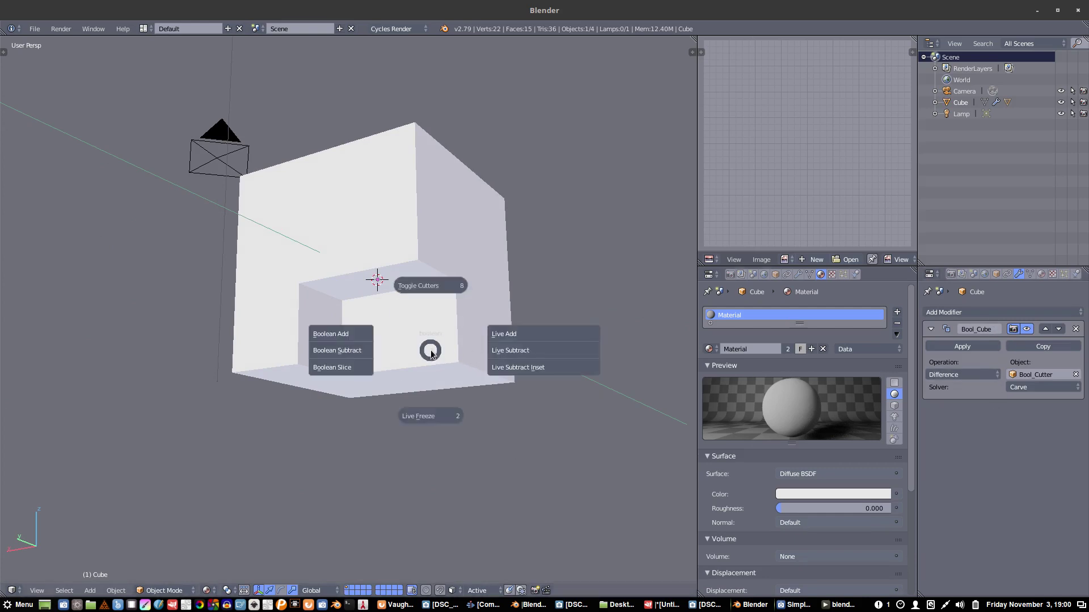
click(425, 294)
Move the wireframe cutter in several passes to reposition the live notch in the cube's lower part.
middle_drag(435, 296, 480, 378)
key(g)
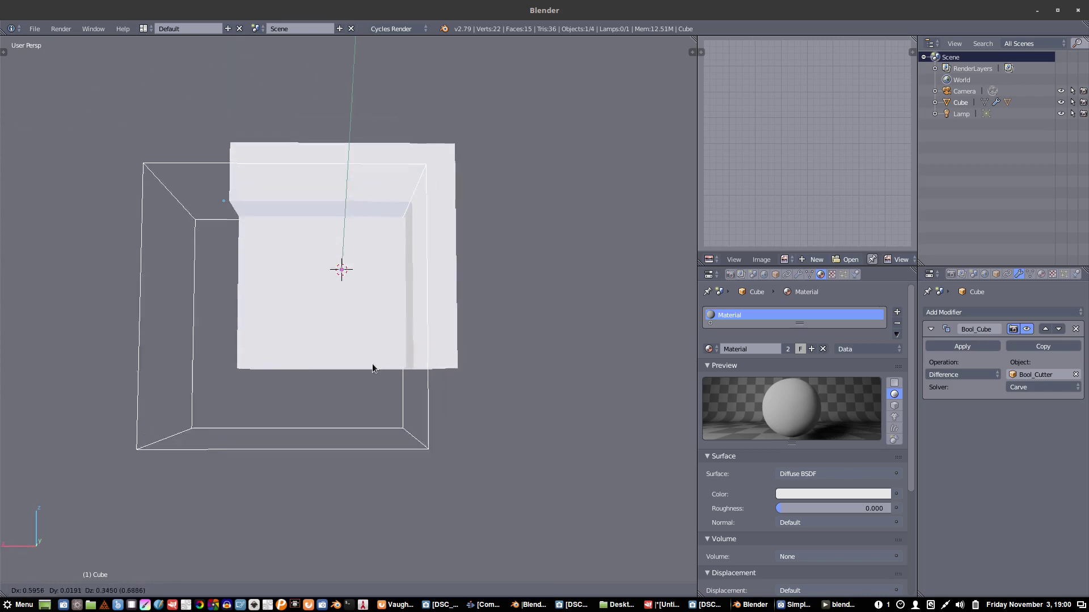
click(560, 446)
key(g)
click(432, 353)
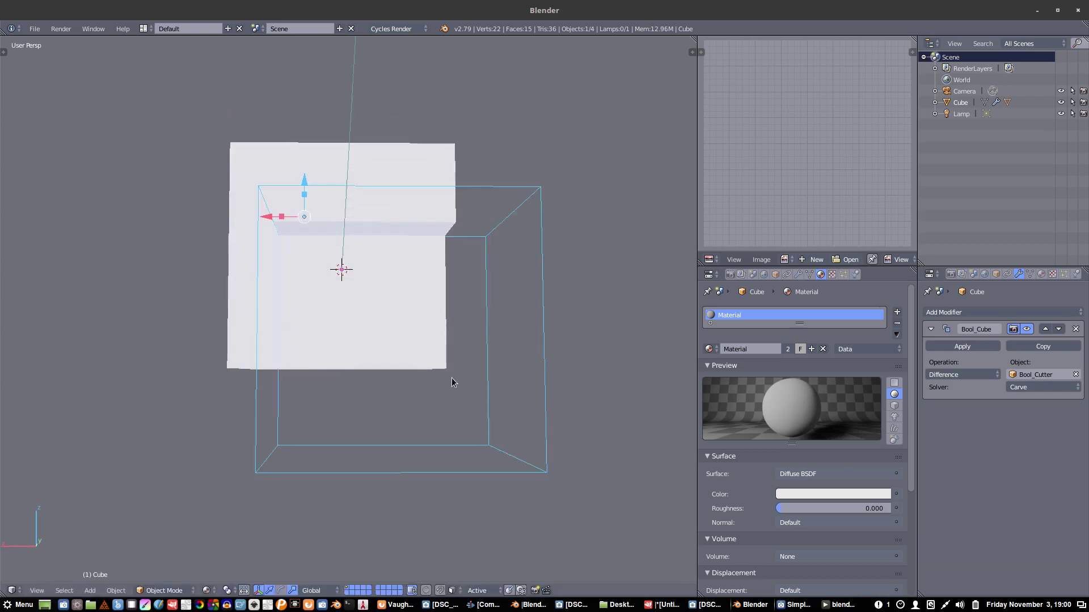
middle_drag(491, 378, 383, 378)
key(g)
click(483, 384)
middle_drag(483, 386, 535, 385)
key(Tab)
click(469, 323)
right_click(425, 258)
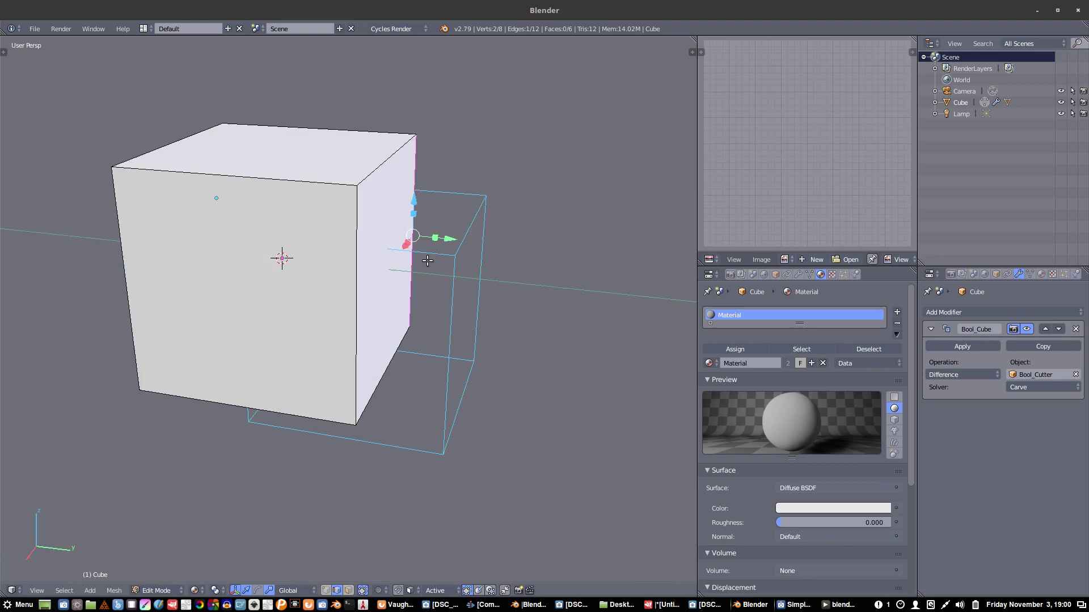
middle_drag(454, 309, 405, 309)
key(a)
key(Tab)
Bevel the cutter's upper edge inside the cube into a rounded corner with 13 segments, and return to Object Mode.
right_click(442, 328)
key(Tab)
key(ctrl+b)
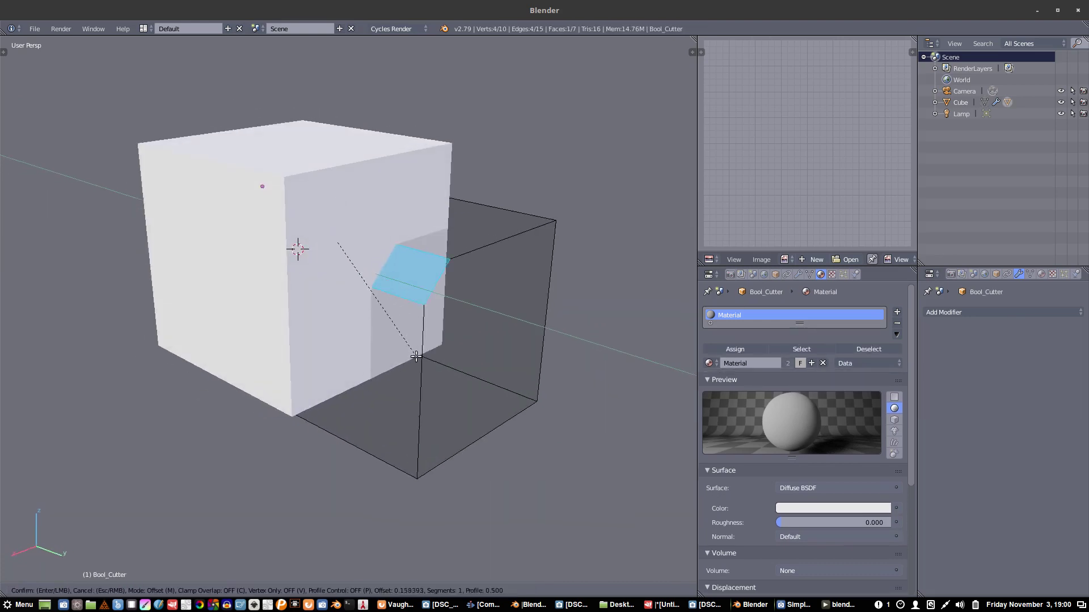
scroll(431, 374, up, 12)
click(493, 447)
middle_drag(483, 369, 483, 337)
key(Tab)
key(Tab)
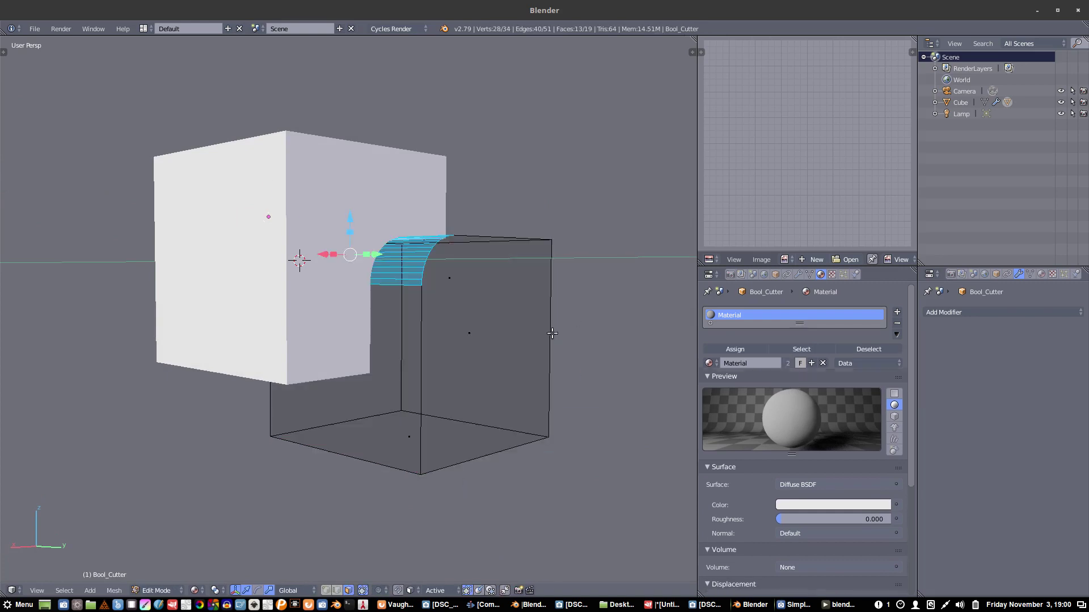
key(a)
click(553, 318)
key(Tab)
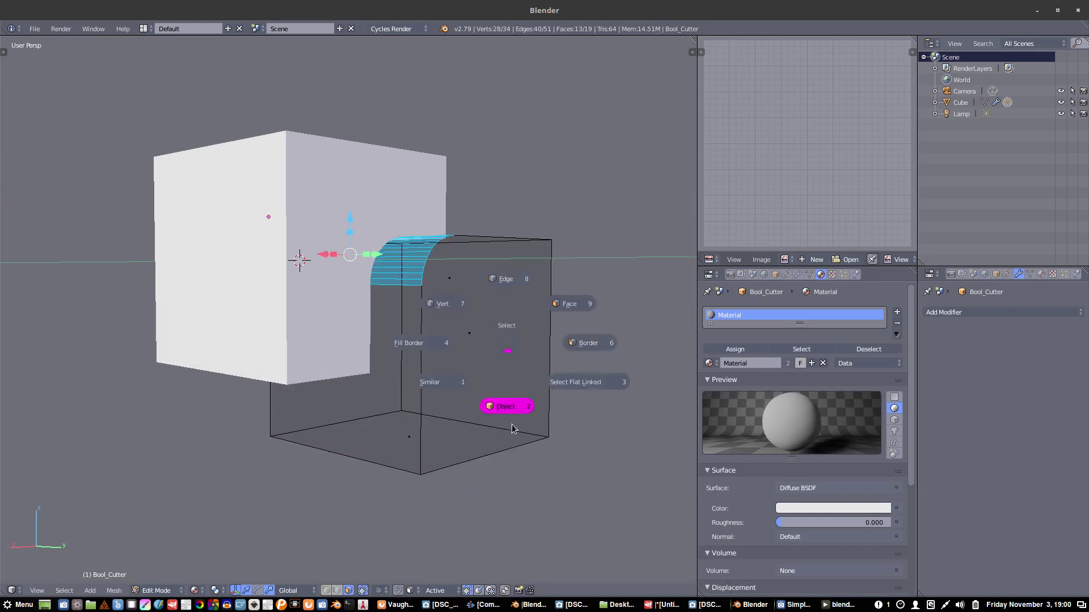
click(511, 424)
Shift the cutter's rounded faces in Edit Mode to slant the notch, and return to Object Mode.
key(Tab)
click(559, 397)
middle_drag(512, 342, 425, 312)
key(g)
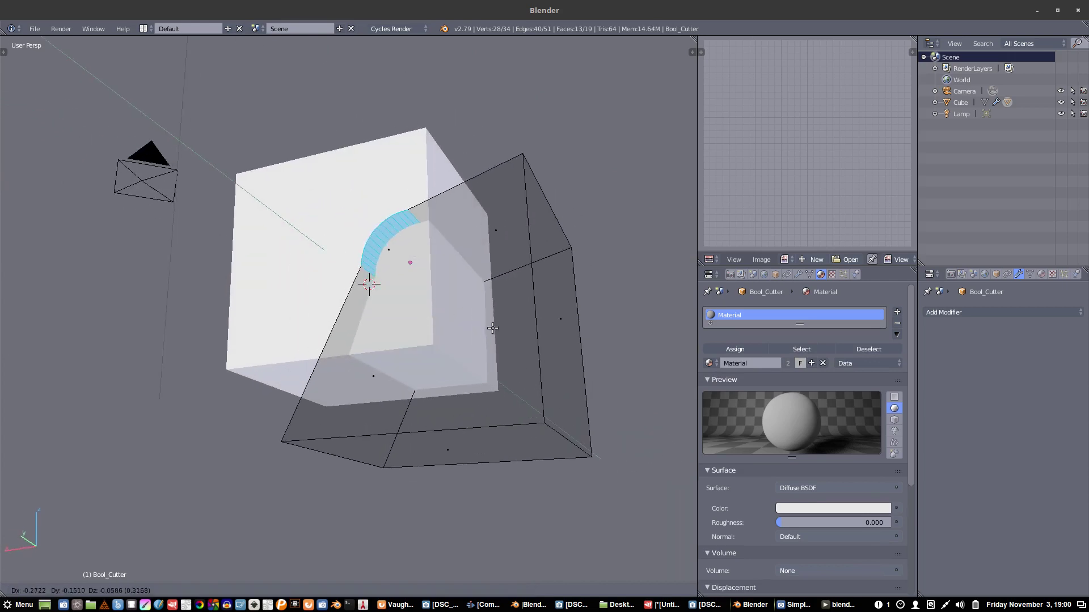
click(464, 323)
key(Tab)
click(457, 391)
key(Tab)
click(544, 307)
middle_drag(544, 307, 416, 267)
key(Tab)
click(417, 358)
Select the cube and switch it between Edit and Object Mode to compare its original mesh with the live cut.
right_click(322, 215)
middle_drag(322, 215, 305, 284)
key(Tab)
click(360, 259)
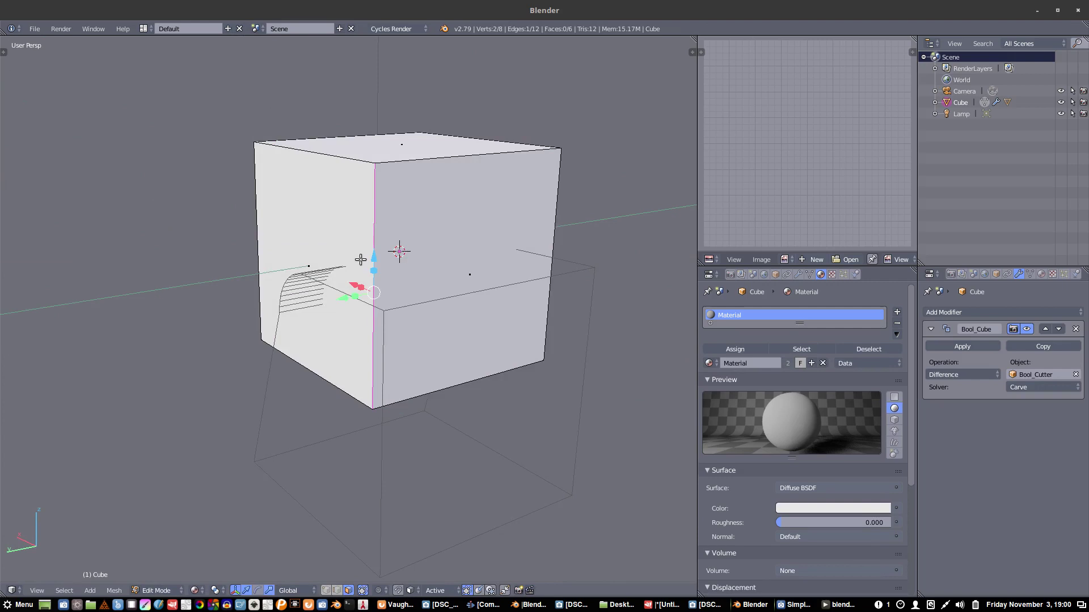
key(Tab)
click(364, 352)
middle_drag(364, 352, 370, 306)
key(Tab)
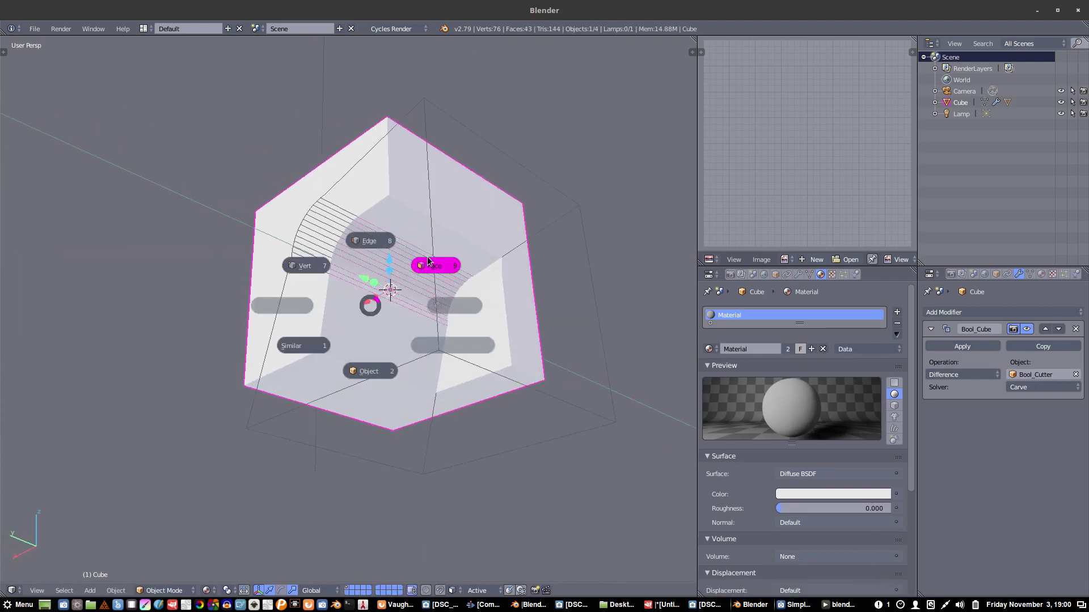
click(428, 263)
key(Tab)
click(432, 382)
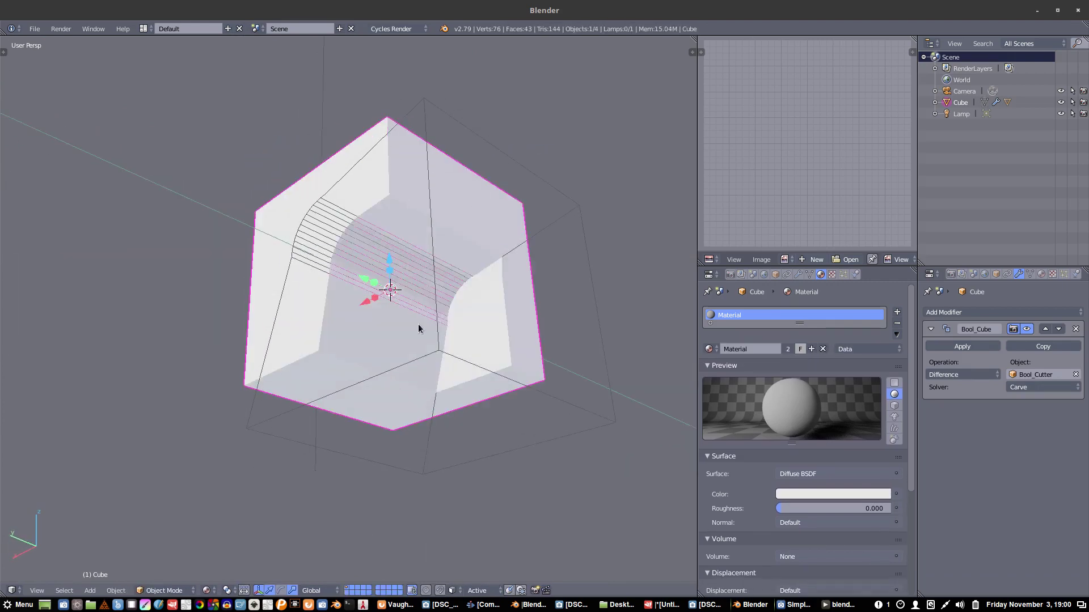
key(Tab)
click(440, 290)
key(Tab)
click(447, 338)
middle_drag(454, 314, 399, 302)
Delete the cutter object and remove the leftover Bool_Cube modifier from the cube while in its Edit Mode.
right_click(542, 420)
key(x)
key(Return)
right_click(342, 359)
key(Tab)
right_click(301, 246)
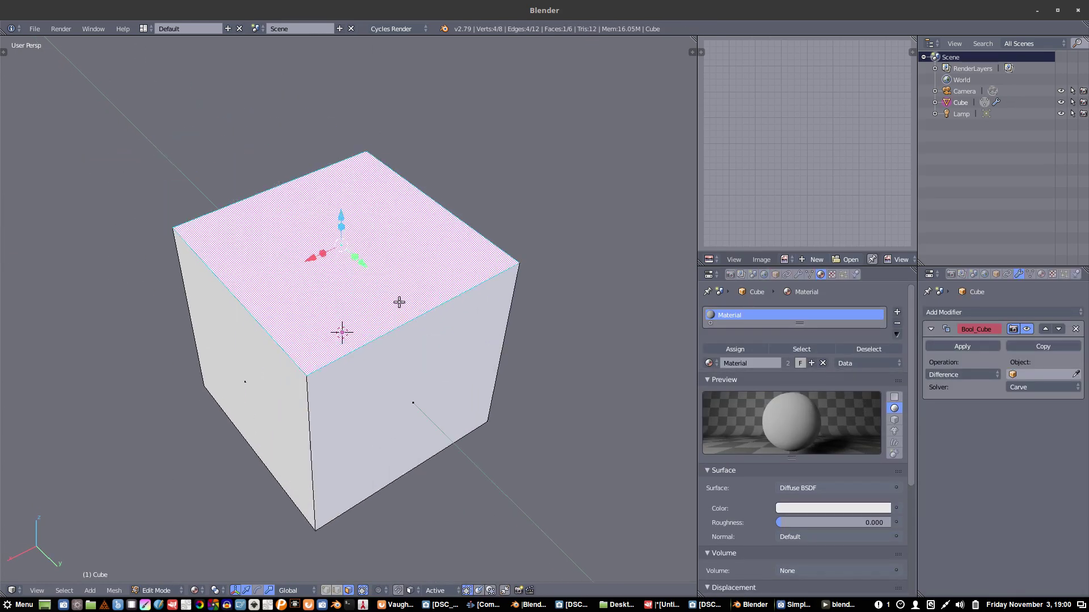
click(1076, 329)
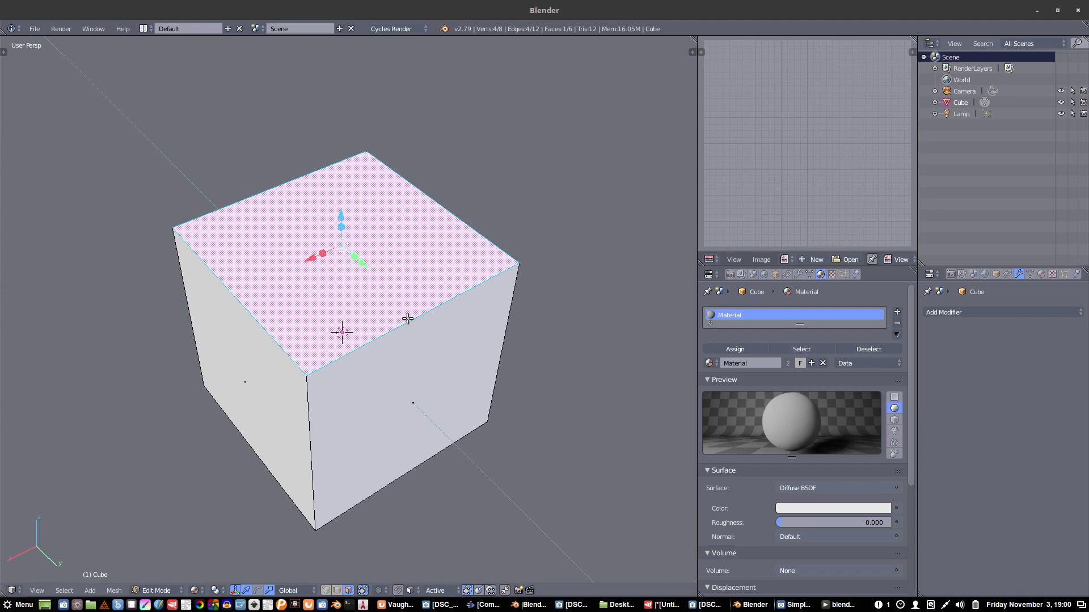
Add a 32-sided cylinder on the cube's top face, scale it down and place it near one corner.
key(shift+a)
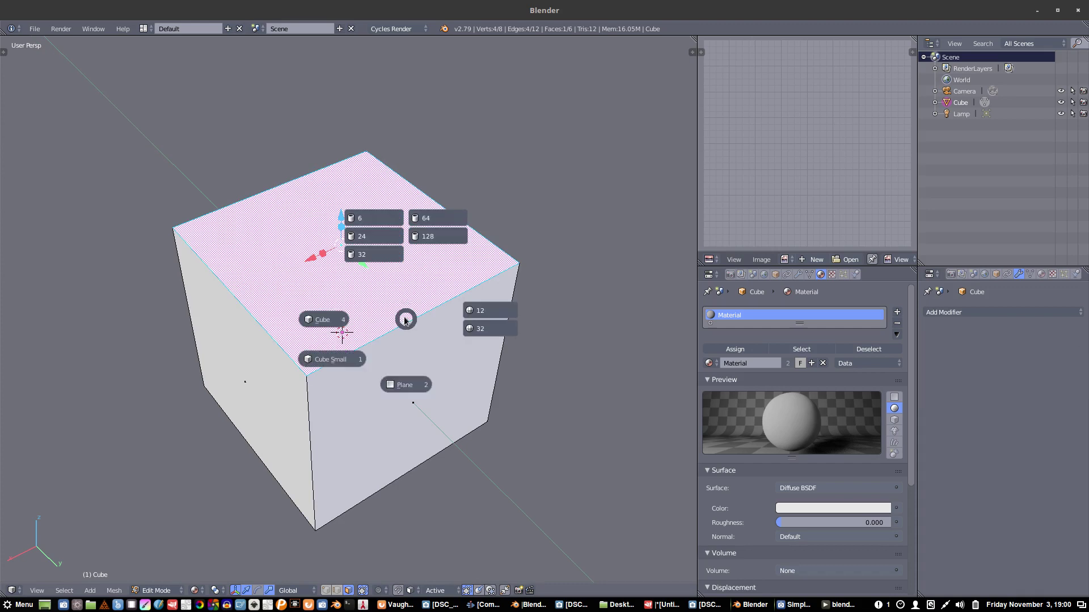
click(363, 255)
middle_drag(379, 288, 393, 283)
key(g)
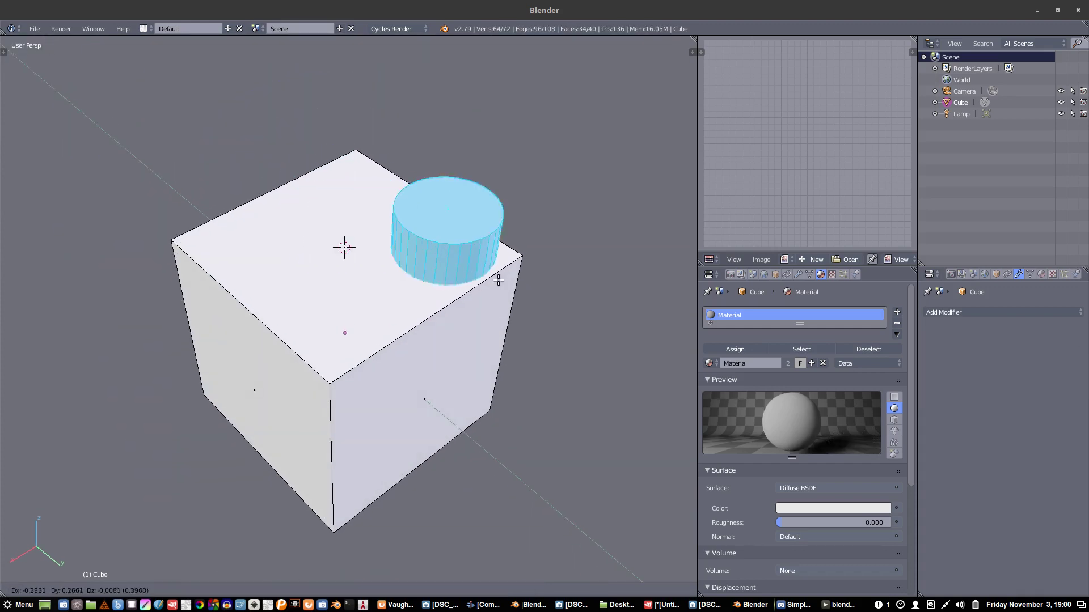
click(465, 289)
key(s)
click(456, 318)
key(g)
click(472, 321)
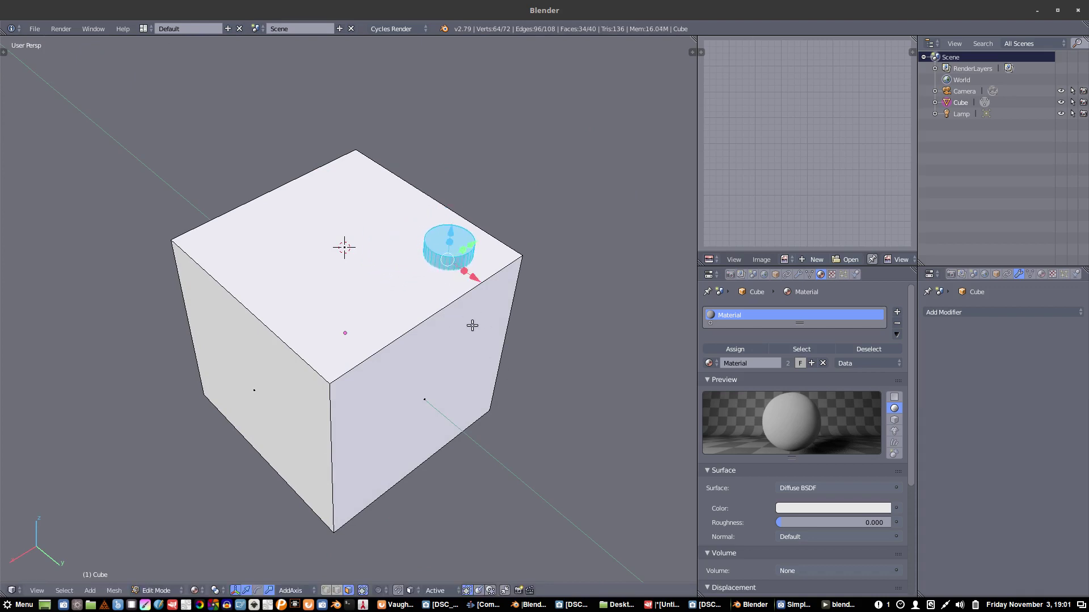
Cut the cube with the cylinder using Live Subtract Inset and scale the resulting inset slightly smaller than the hole.
key(shift+ctrl+b)
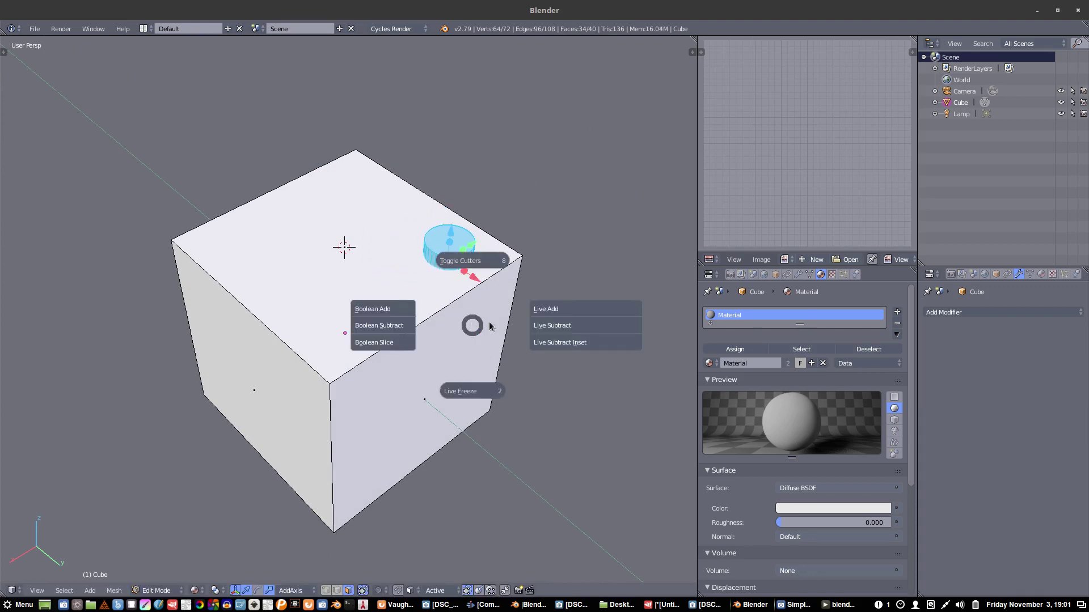
click(559, 347)
middle_drag(558, 345, 478, 333)
scroll(435, 291, up, 2)
middle_drag(434, 290, 420, 355)
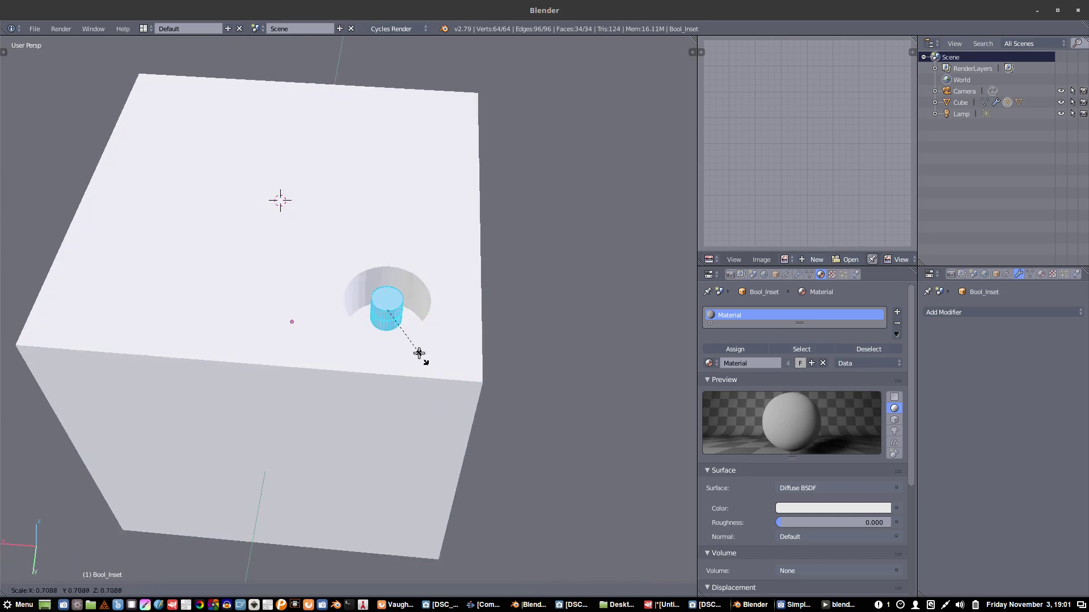
key(s)
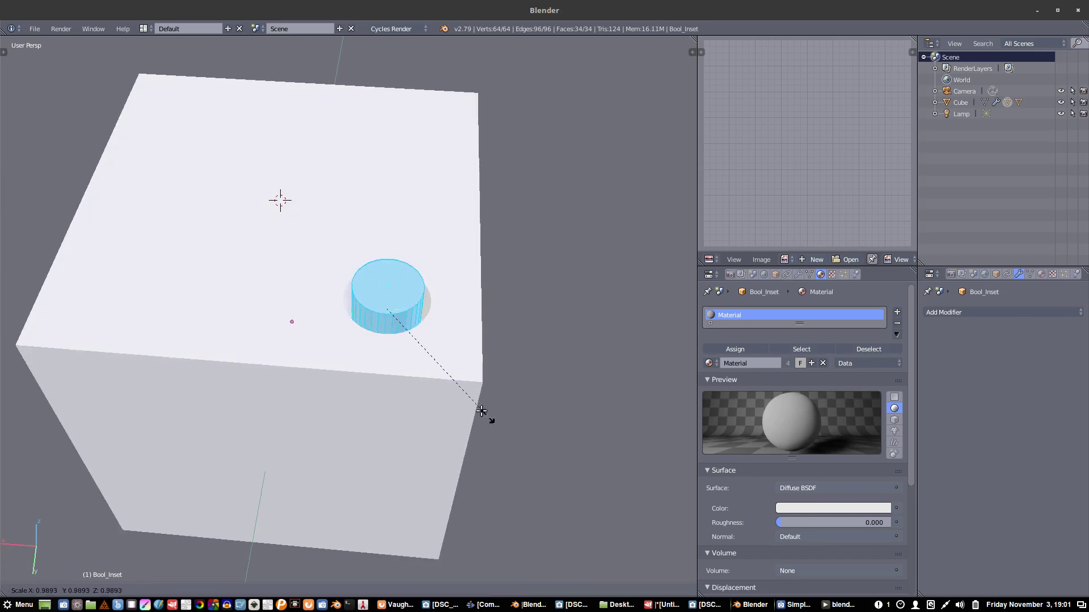
click(496, 422)
key(s)
click(491, 418)
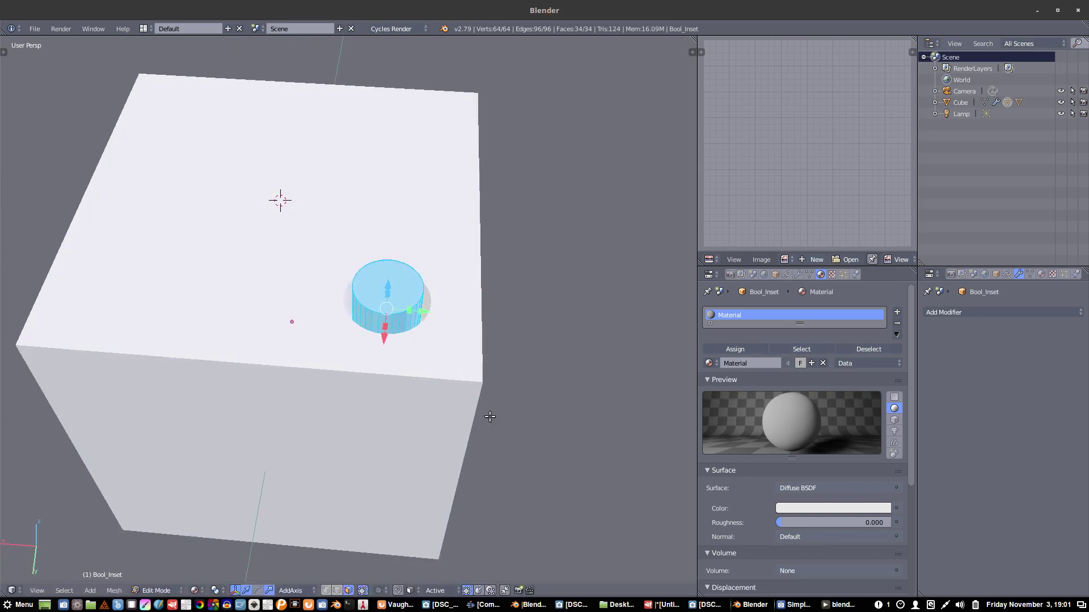
Move the inset cylinder along the Z axis to adjust its height inside the hole.
key(g)
key(z)
click(488, 433)
key(g)
key(z)
click(486, 428)
middle_drag(486, 428, 426, 354)
Fine-tune the inset's overall size, Z position and Z scale so its top sits within the round hole.
key(s)
click(418, 349)
key(g)
key(z)
click(413, 333)
key(s)
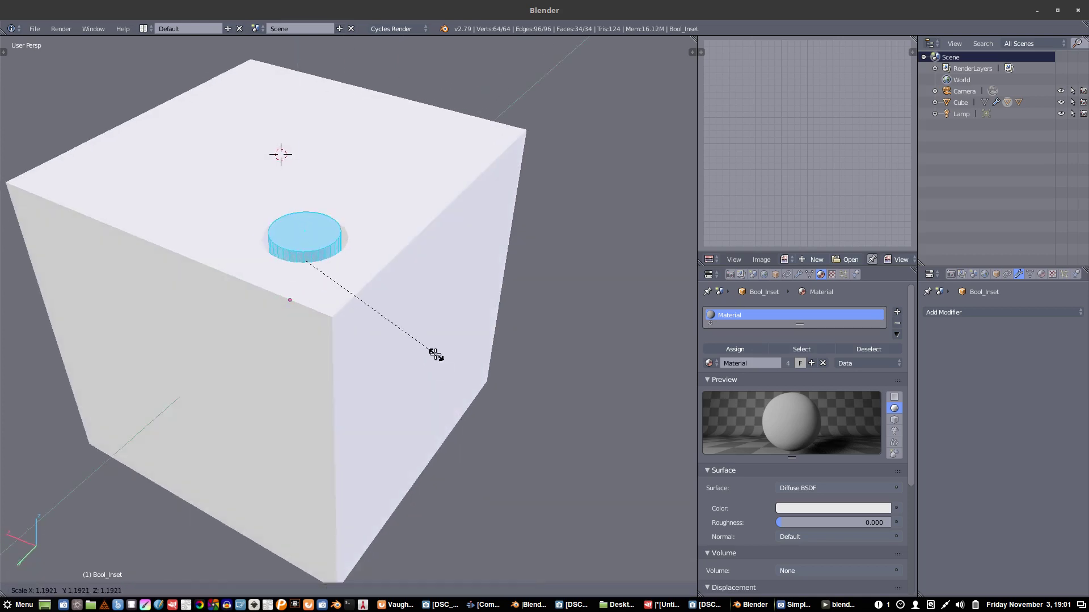
key(z)
click(435, 365)
Examine the ring-shaped gap around the inset from several angles and return to Object Mode.
middle_drag(432, 335, 440, 372)
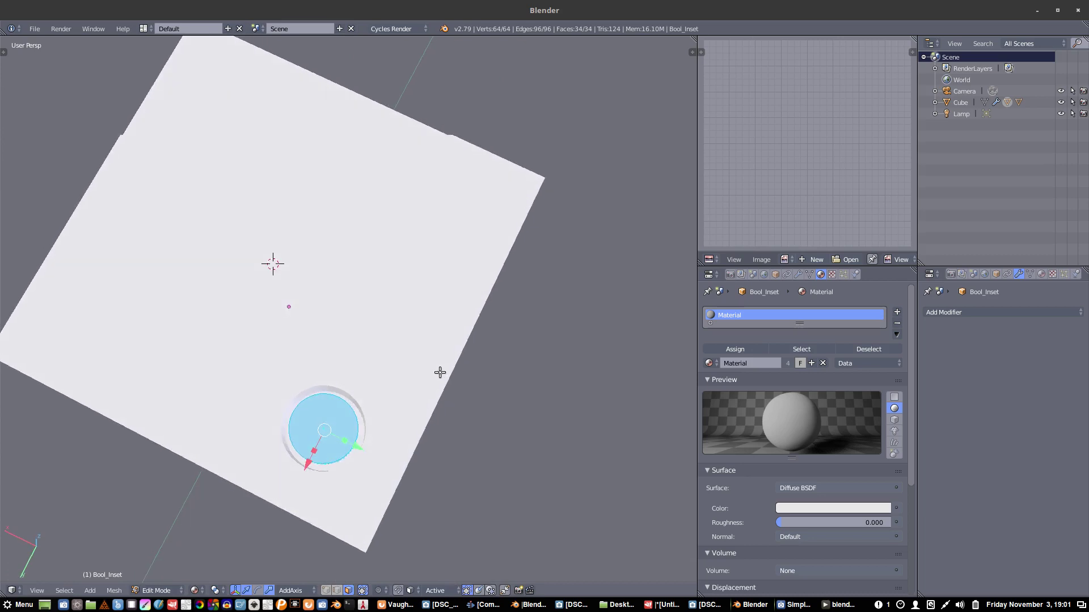
key(KP_Decimal)
scroll(469, 389, down, 7)
middle_drag(401, 309, 479, 267)
scroll(447, 413, down, 7)
middle_drag(403, 299, 423, 283)
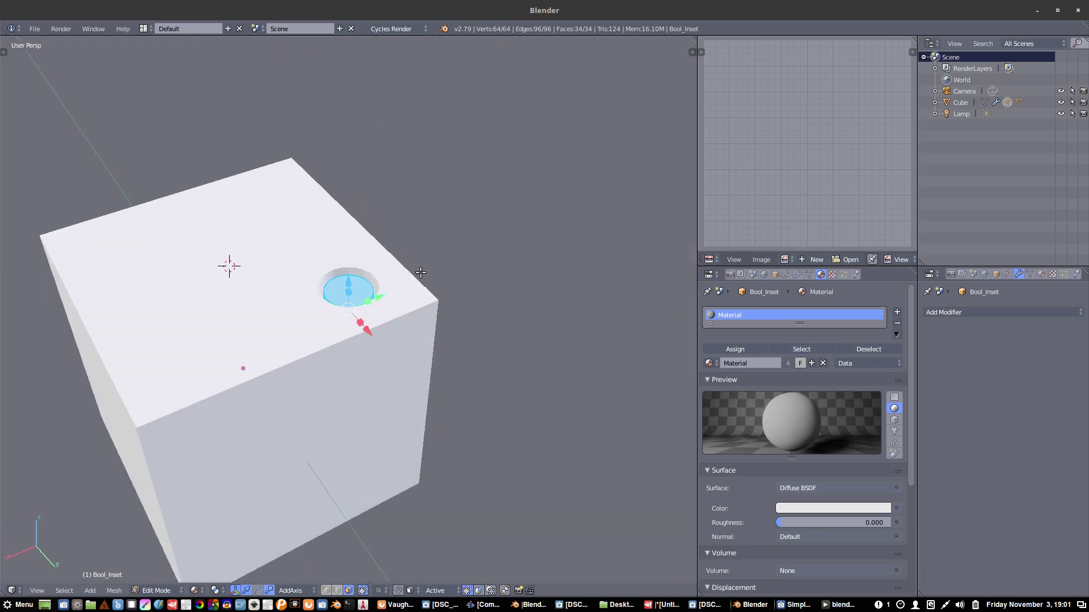
key(Tab)
click(426, 365)
middle_drag(424, 343, 463, 382)
shift+middle_drag(397, 322, 460, 303)
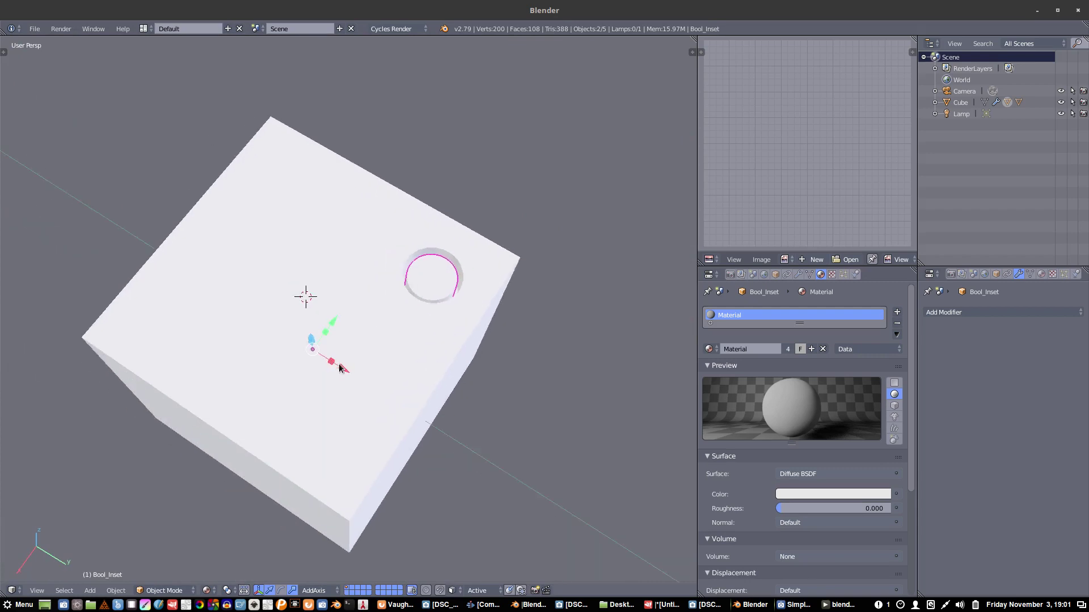
Move the inset and its cutter together across the cube's top face to relocate the live cut.
drag(340, 366, 296, 336)
click(234, 299)
key(g)
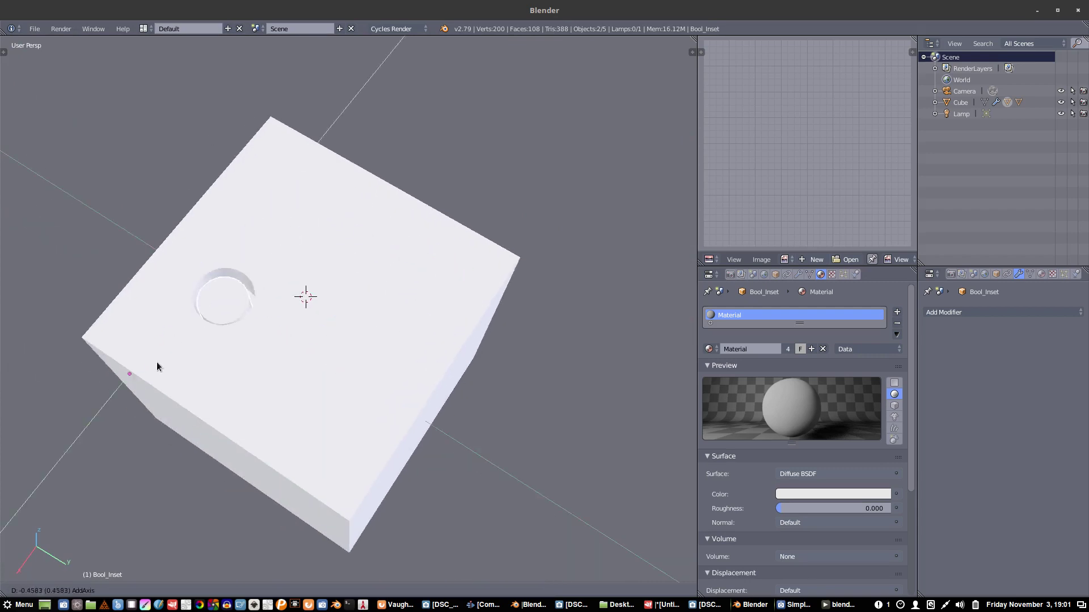
click(281, 498)
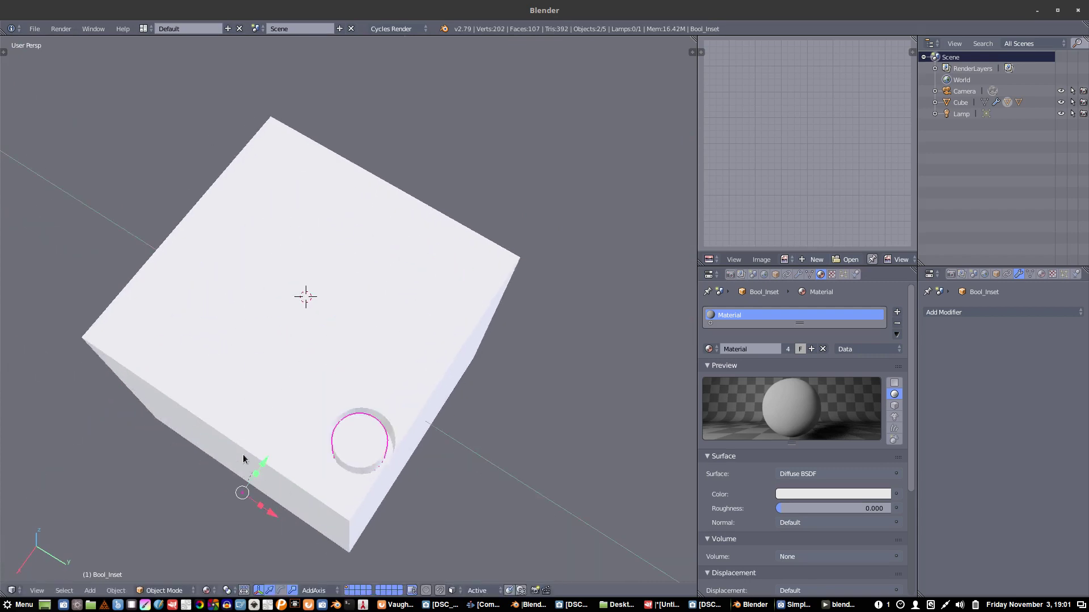
key(g)
click(349, 326)
key(g)
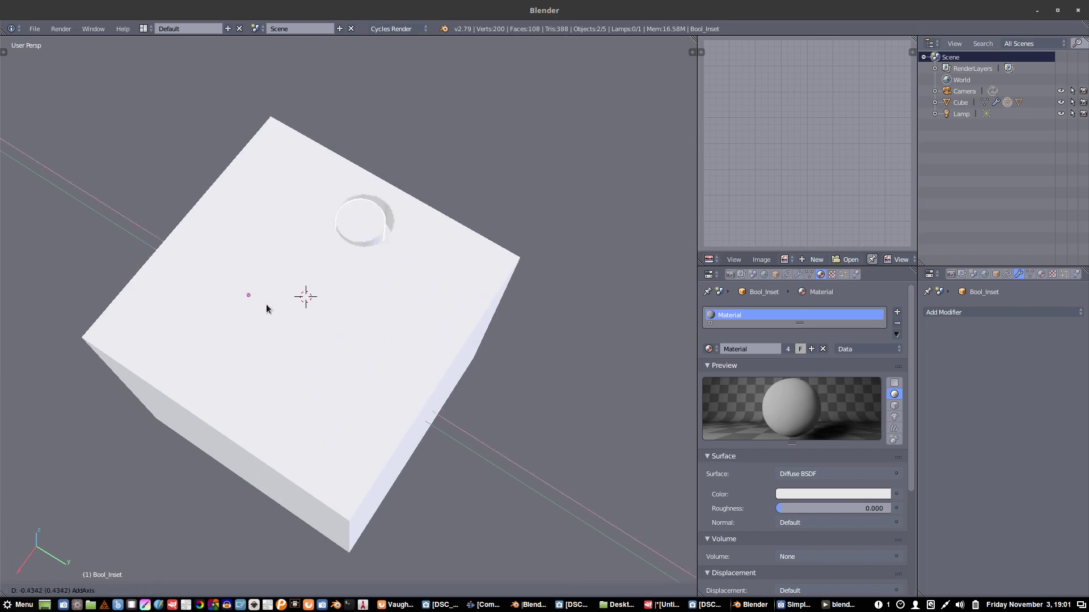
click(232, 281)
middle_drag(295, 304, 260, 298)
drag(253, 265, 364, 334)
Delete the inset object and look at the contents of the hidden Bool_Cutter object.
middle_drag(365, 334, 314, 299)
key(x)
click(317, 299)
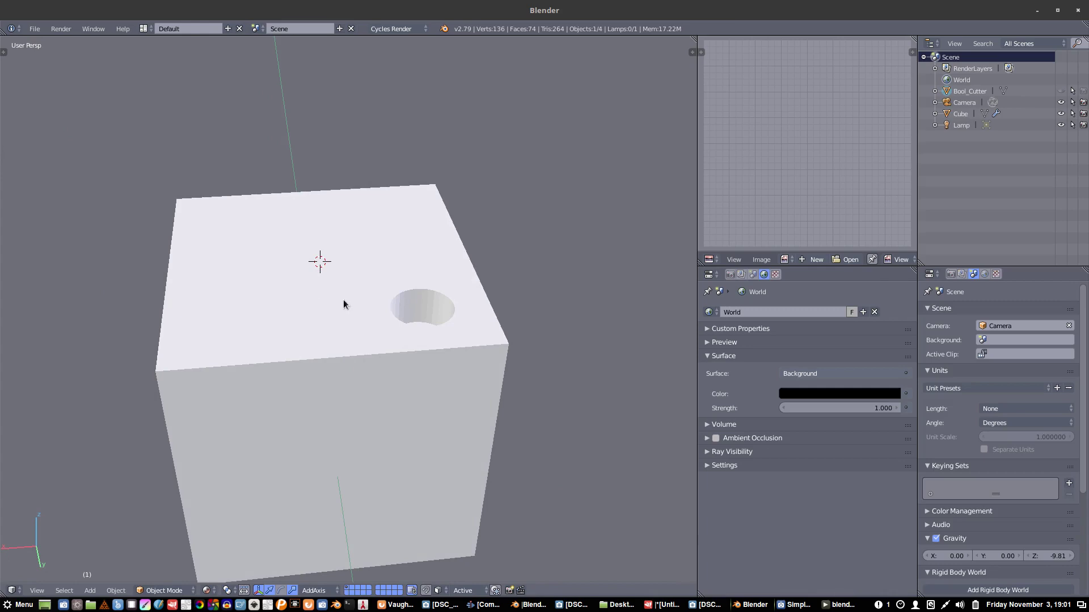
click(935, 92)
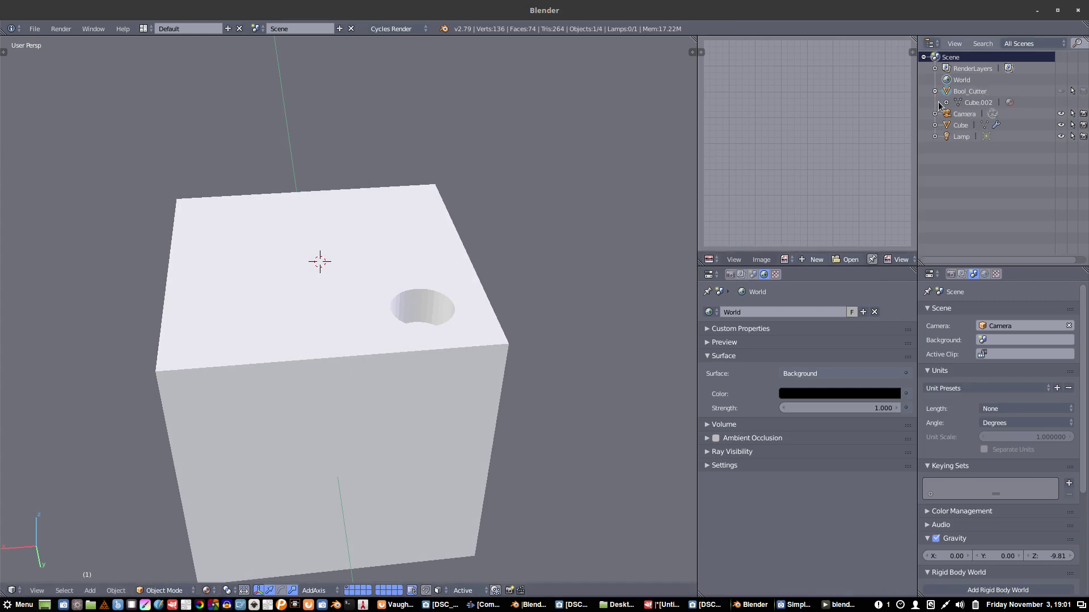
click(934, 91)
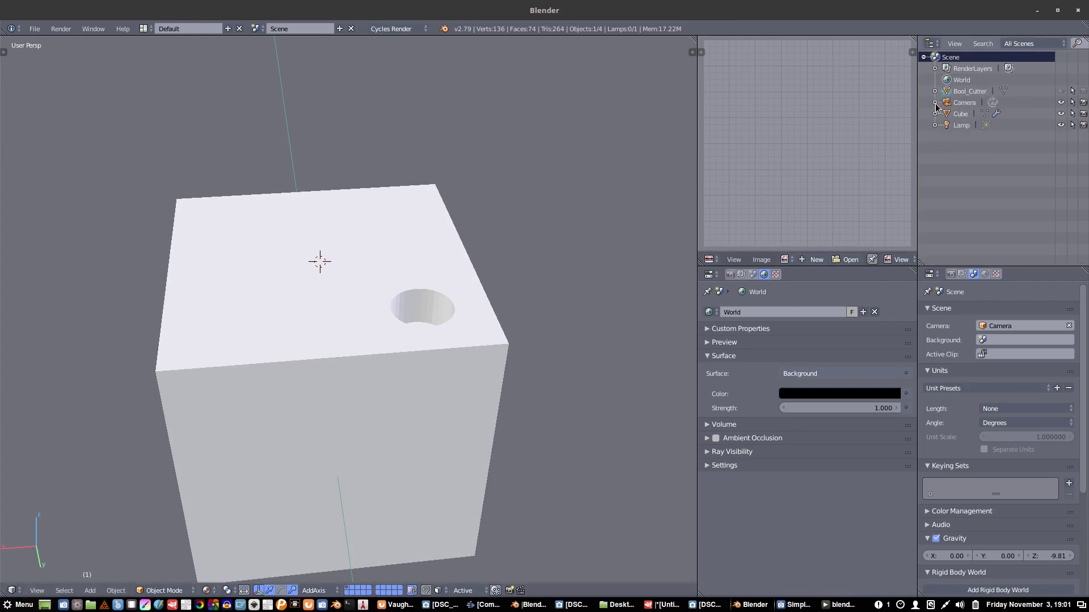
Select the cube and remove its Bool_Cube modifier.
right_click(455, 332)
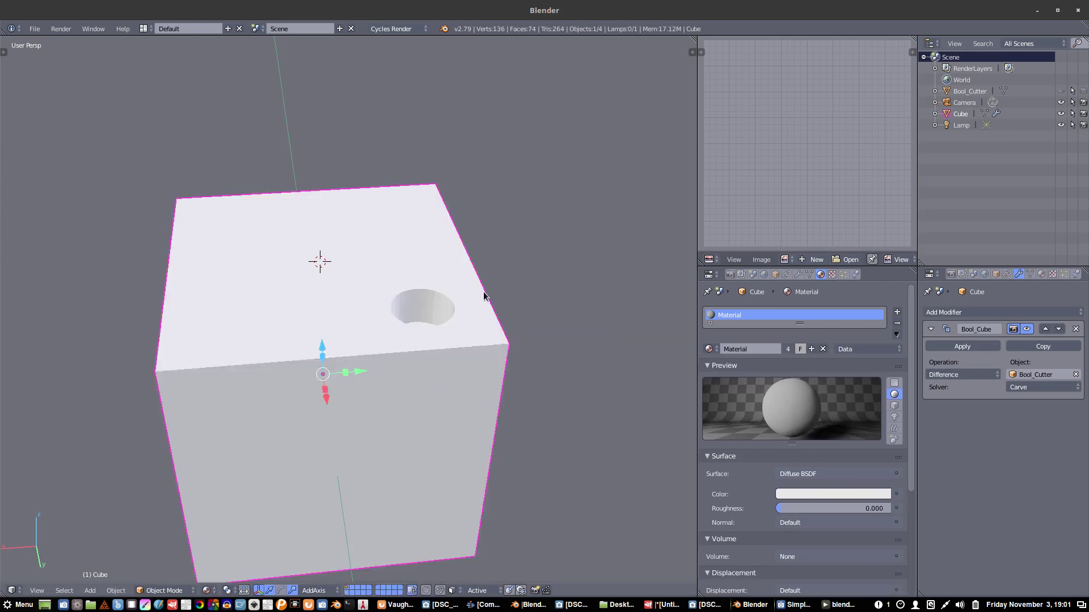
middle_drag(484, 295, 573, 280)
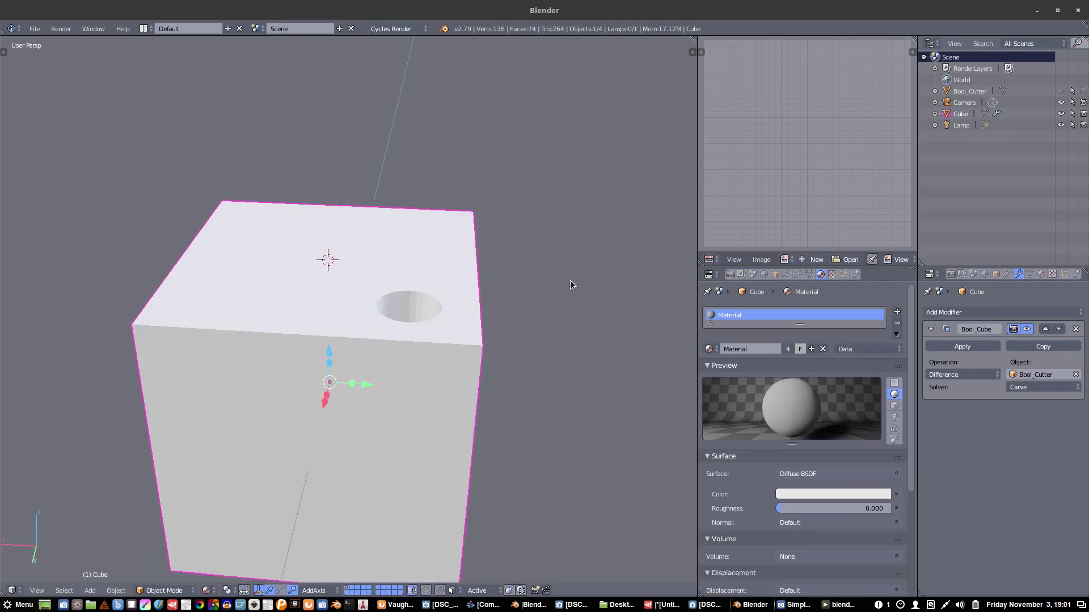
click(1075, 330)
middle_drag(322, 283, 365, 301)
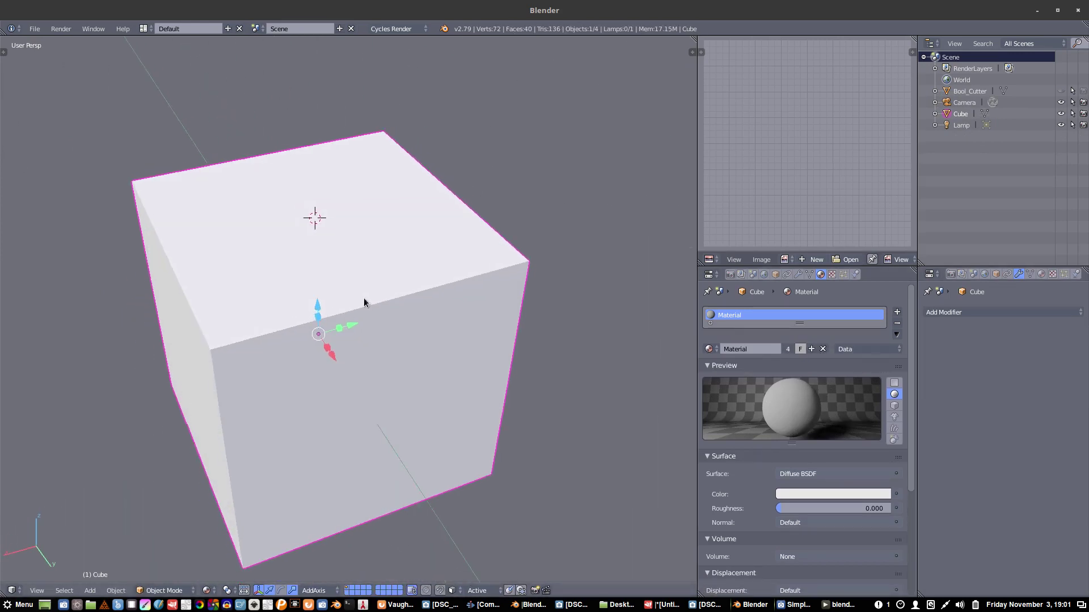
Check the cube's mesh in Edit Mode and return to Object Mode.
key(Tab)
click(389, 270)
mouse_move(375, 340)
middle_down()
mouse_move(336, 310)
mouse_move(397, 320)
mouse_move(386, 337)
middle_up()
key(Tab)
scroll(364, 357, down, 2)
key(Tab)
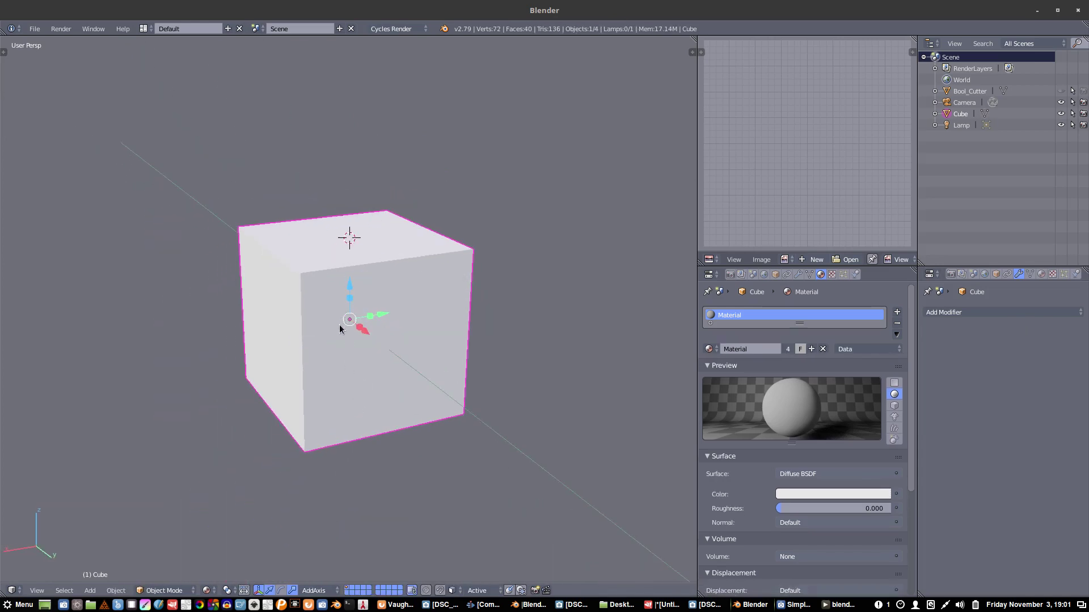
Duplicate the cube and place the copy so that it overlaps the original's upper corner, leaving the copy selected.
key(shift+d)
click(233, 249)
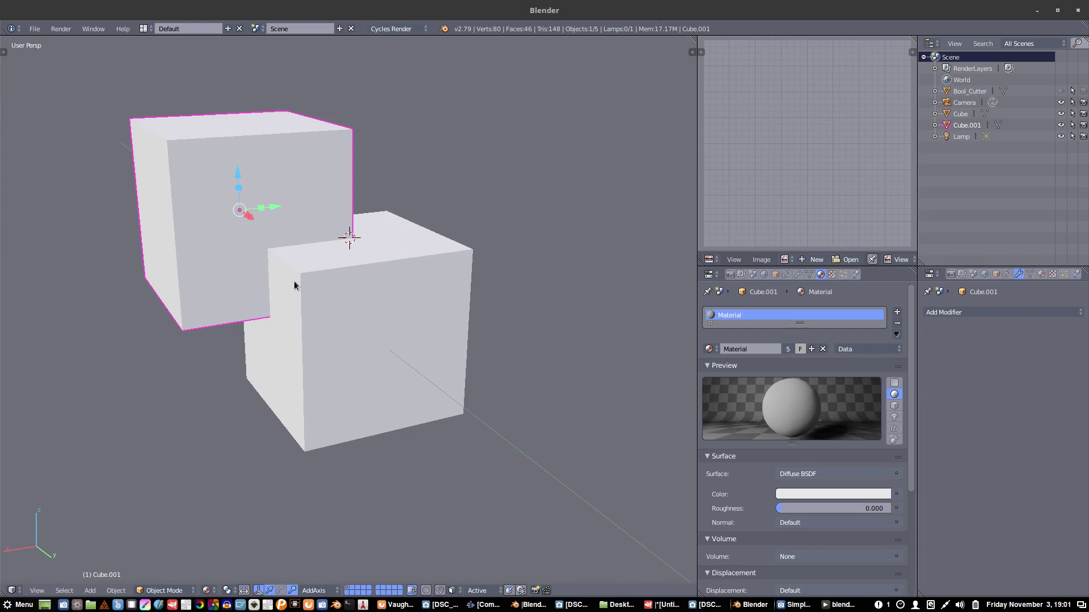
shift+click(303, 306)
right_click(234, 260)
right_click(335, 312)
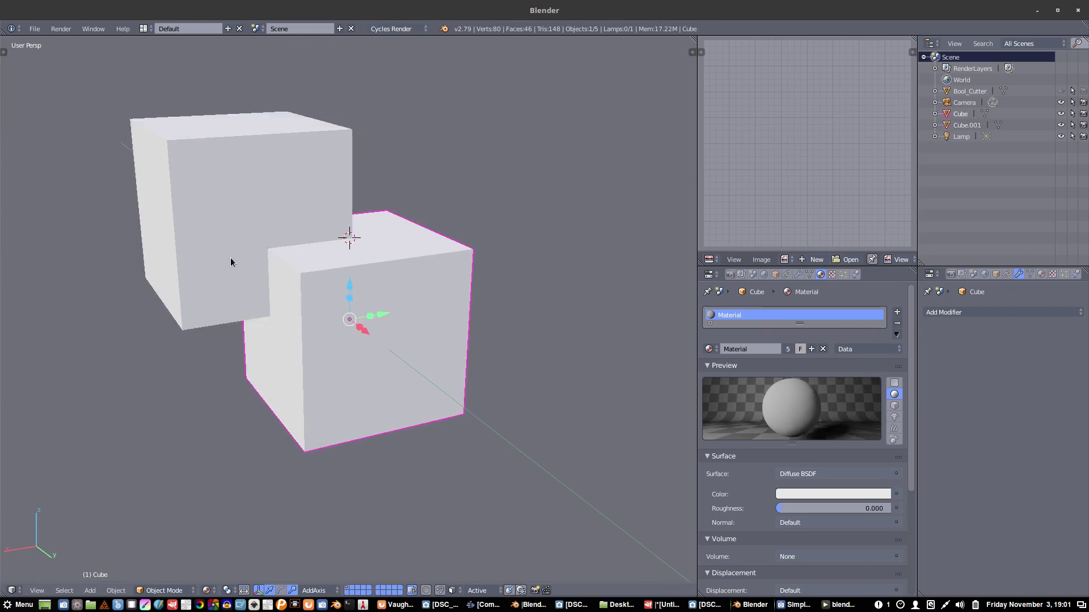
right_click(231, 263)
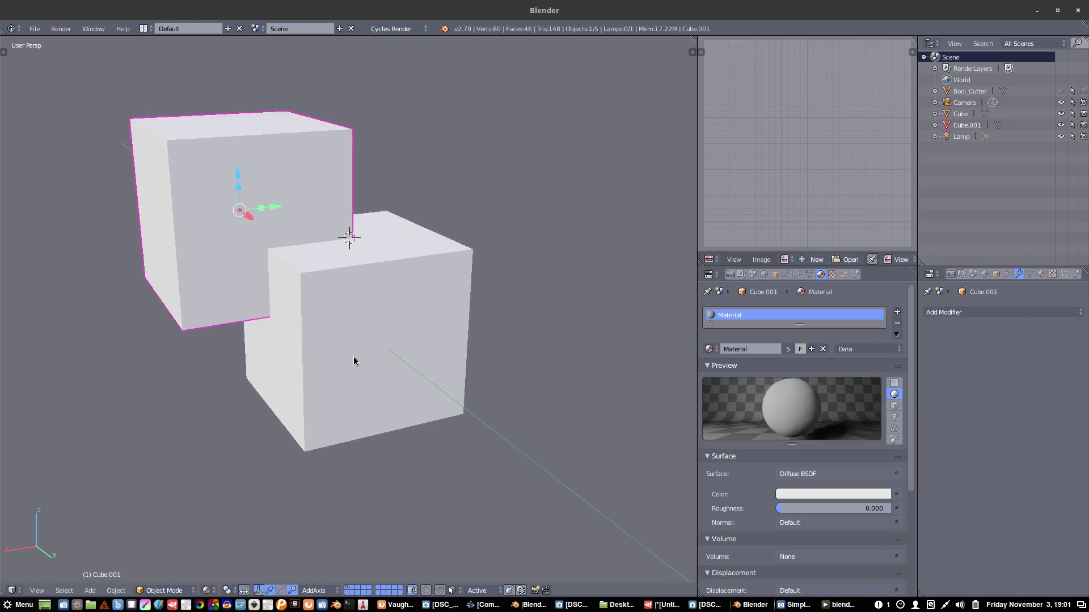
Add the original cube to the selection as the active object and Live Subtract the duplicate from it.
shift+right_click(347, 363)
key(ctrl+shift+b)
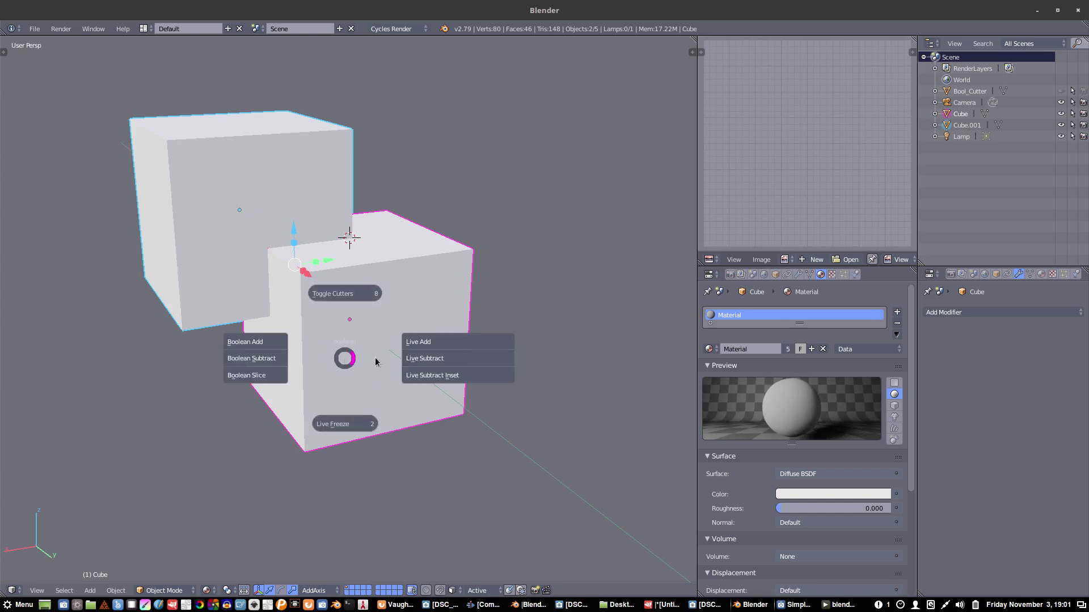
click(414, 363)
middle_drag(414, 363, 418, 341)
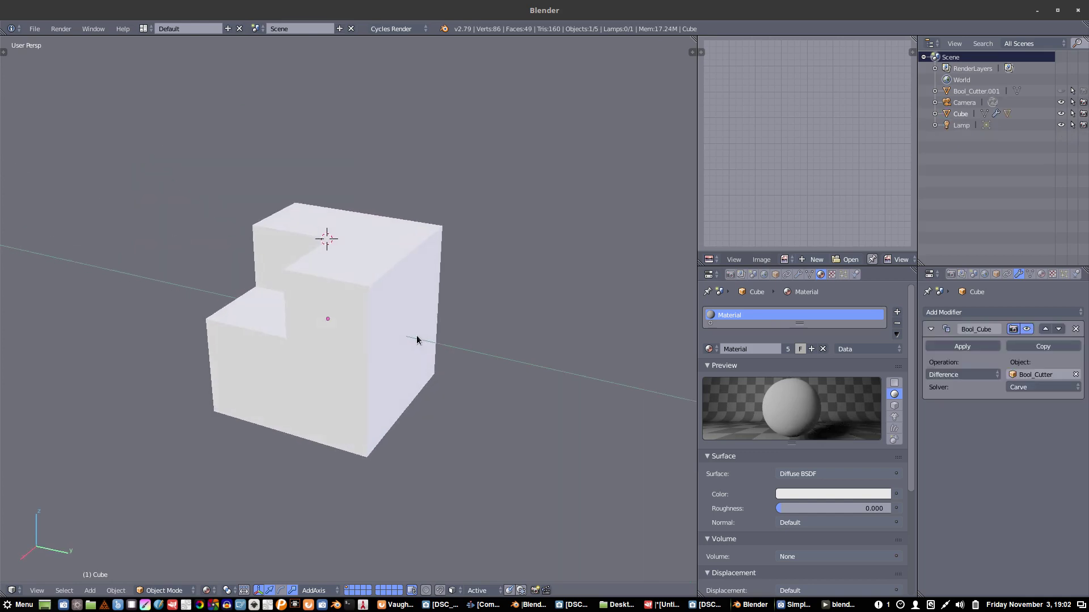
Remove the Bool_Cube modifier and duplicate the cube again so the copy overlaps its upper corner.
click(1076, 329)
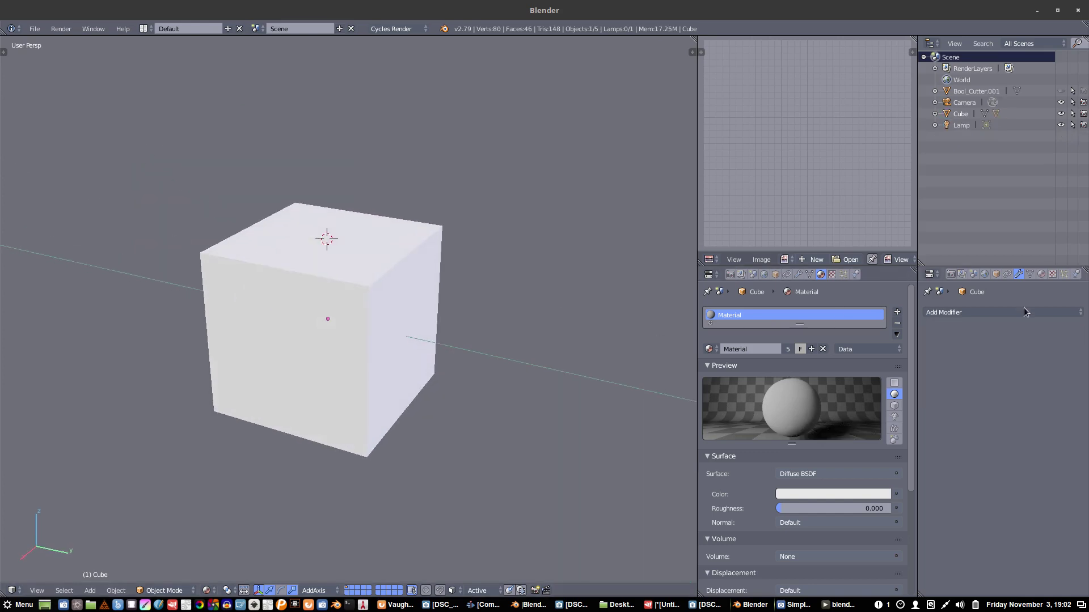
right_click(311, 312)
middle_drag(311, 312, 347, 337)
key(shift+d)
click(237, 233)
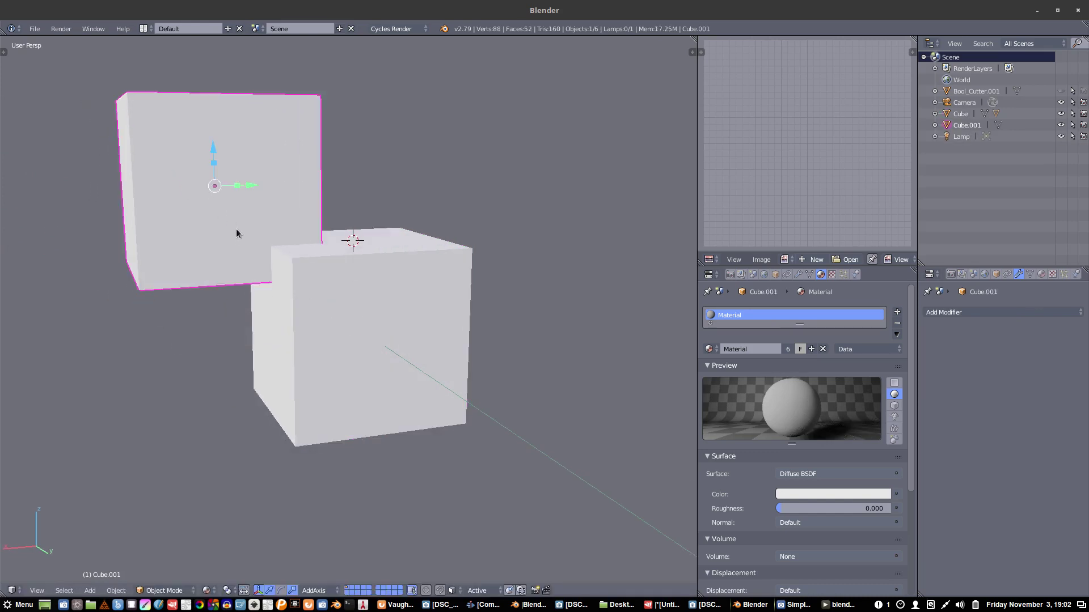
middle_drag(284, 293, 358, 333)
Try Boolean Subtract in Object Mode with both cubes selected and the original one active.
shift+right_click(357, 340)
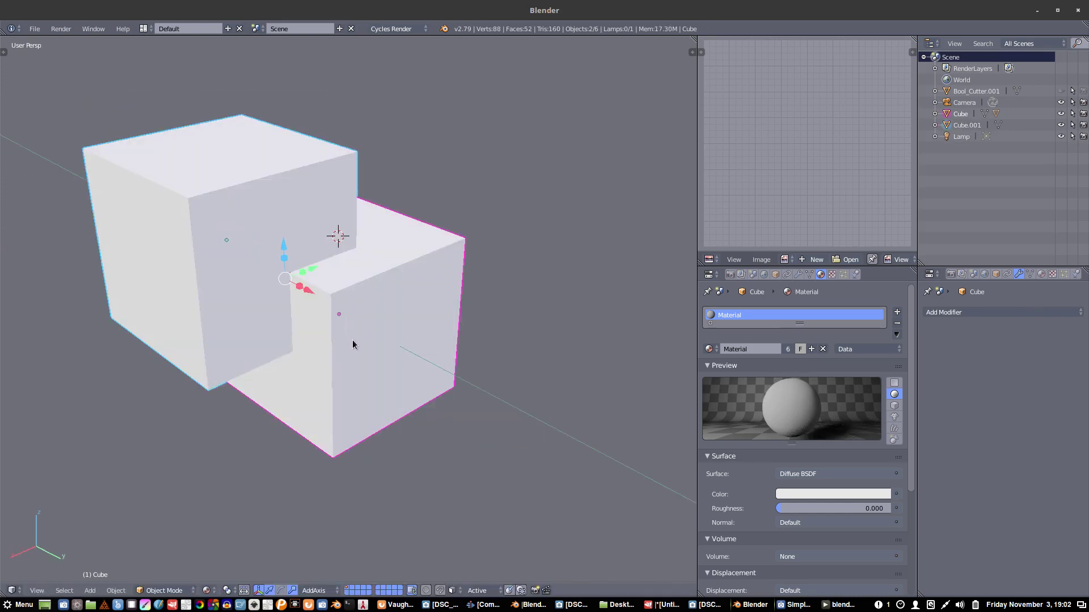
key(ctrl+shift+b)
click(260, 342)
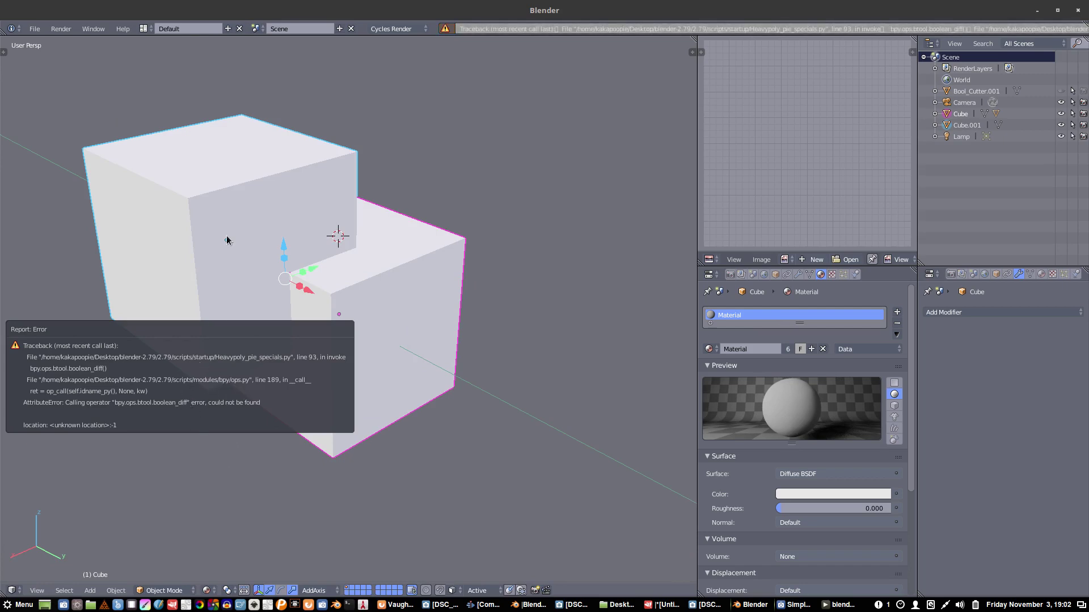
key(ctrl+shift+b)
click(134, 372)
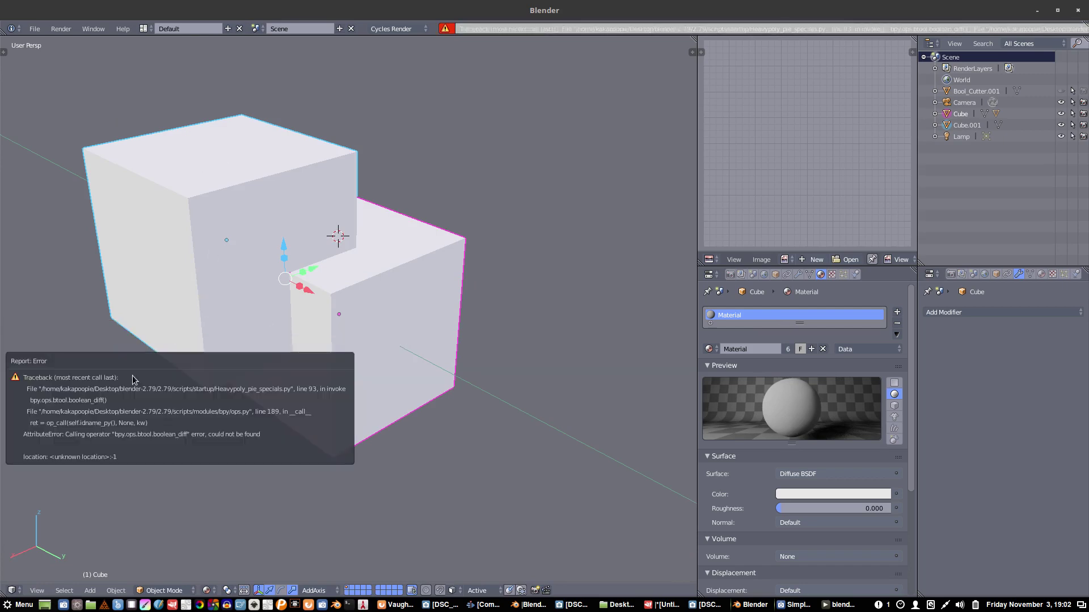
middle_drag(241, 269, 236, 250)
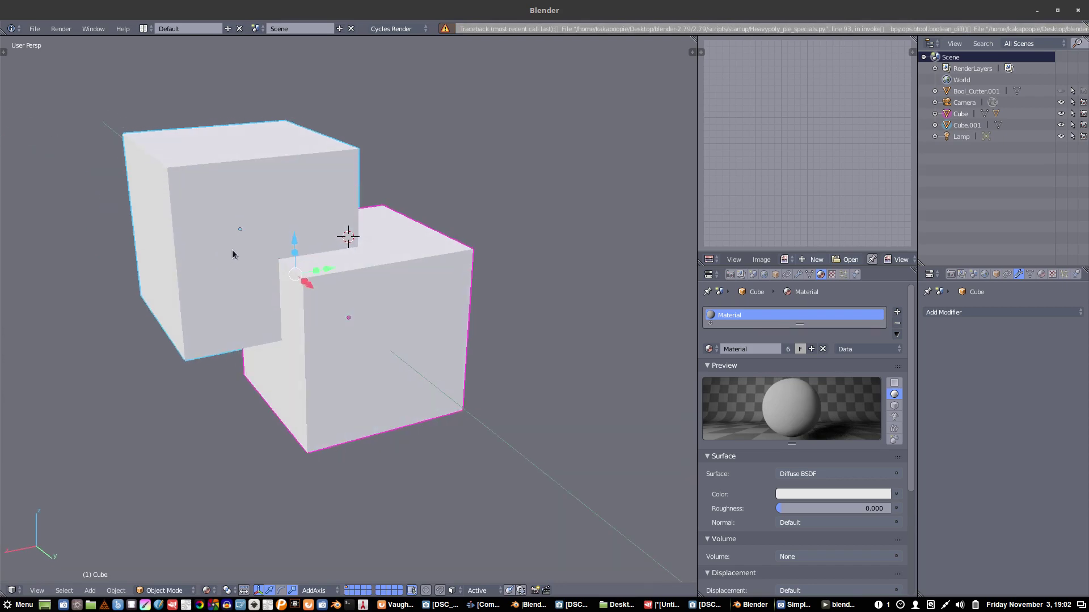
Reselect both cubes, join them into one object and enter Edit Mode.
right_click(225, 299)
key(ctrl+shift+b)
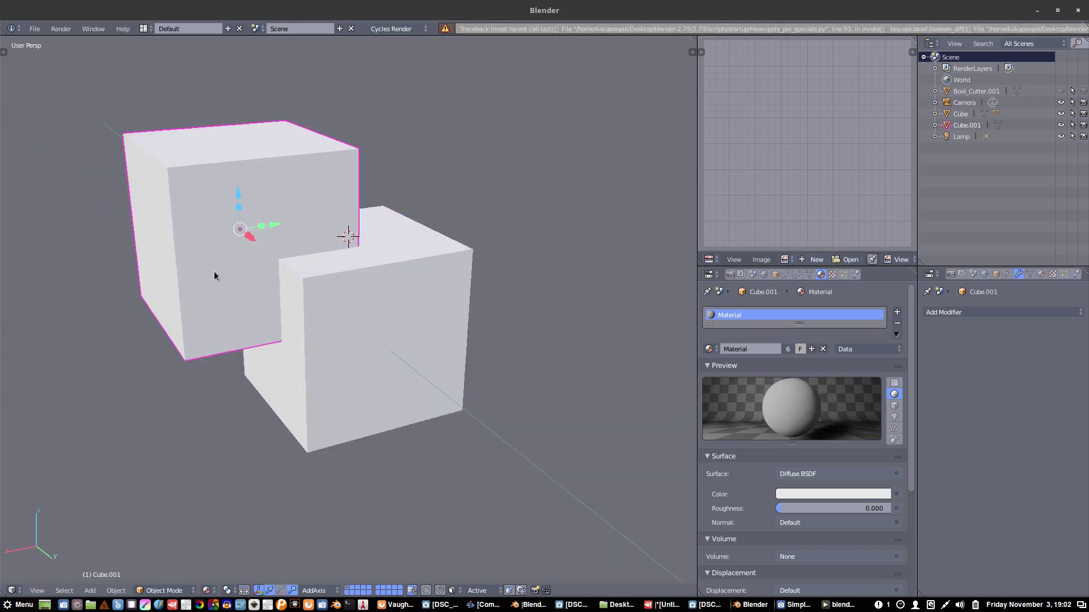
shift+right_click(380, 347)
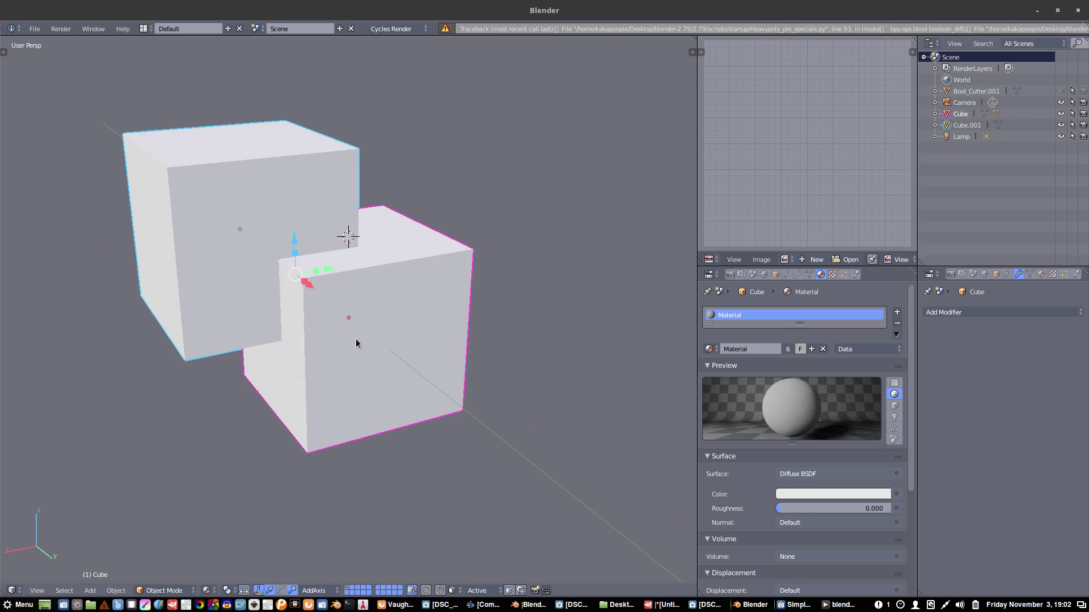
key(ctrl+j)
key(Tab)
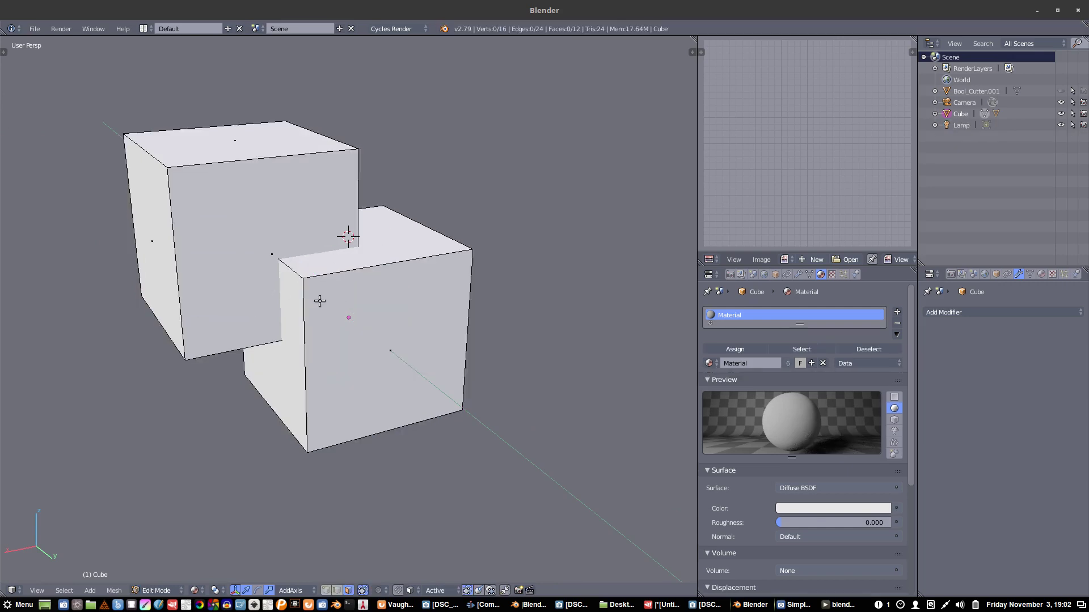
Boolean Subtract the offset cube from the joined mesh using one of its faces, and bring the boolean options back up.
right_click(243, 260)
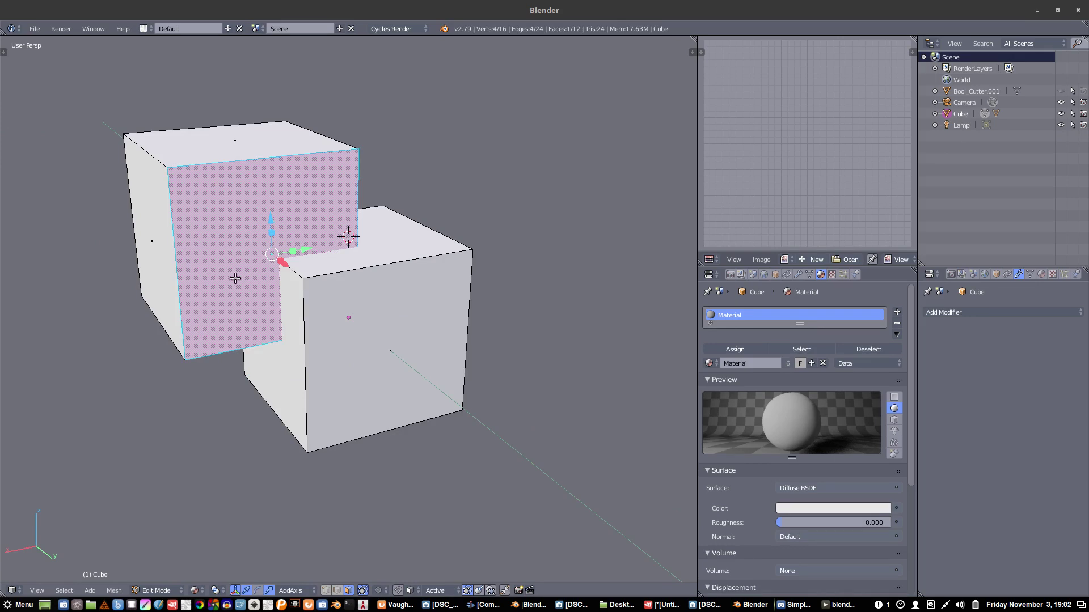
key(ctrl+shift+b)
click(127, 292)
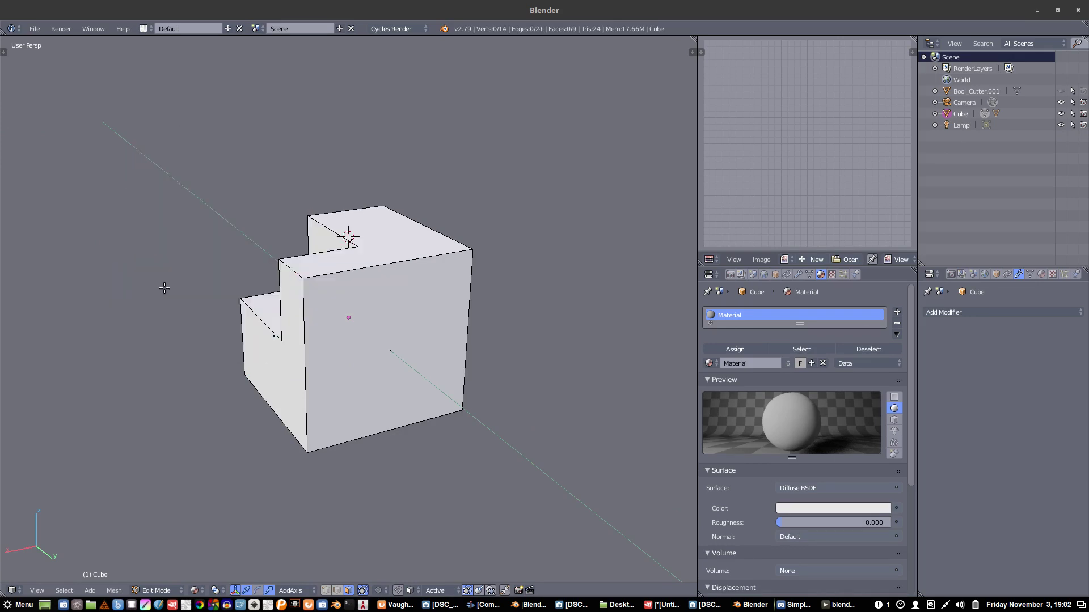
mouse_move(318, 295)
middle_down()
mouse_move(359, 304)
mouse_move(331, 300)
middle_up()
key(ctrl+shift+b)
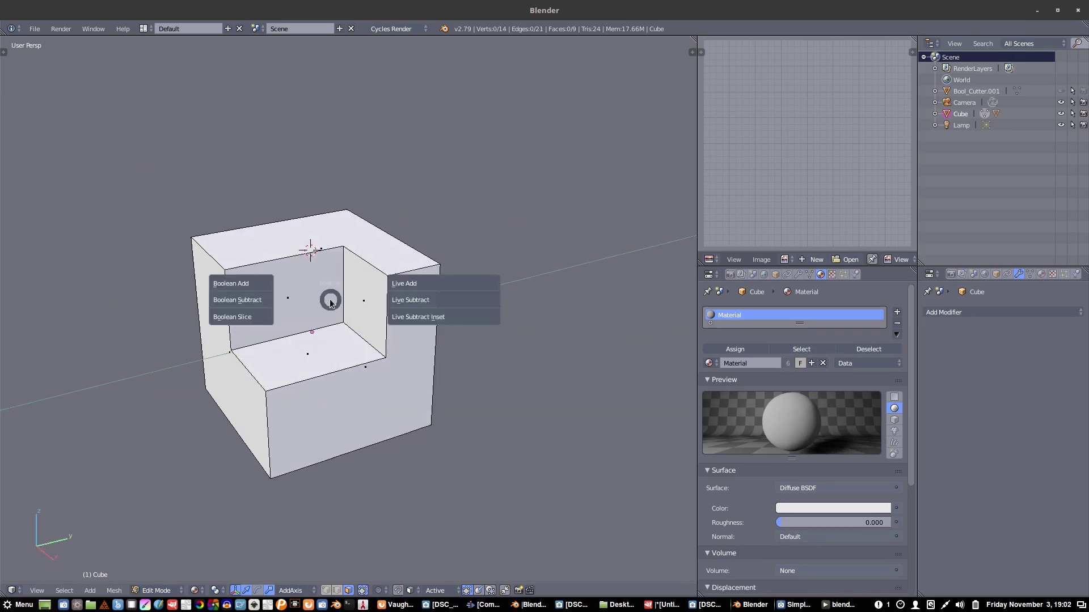
key(Escape)
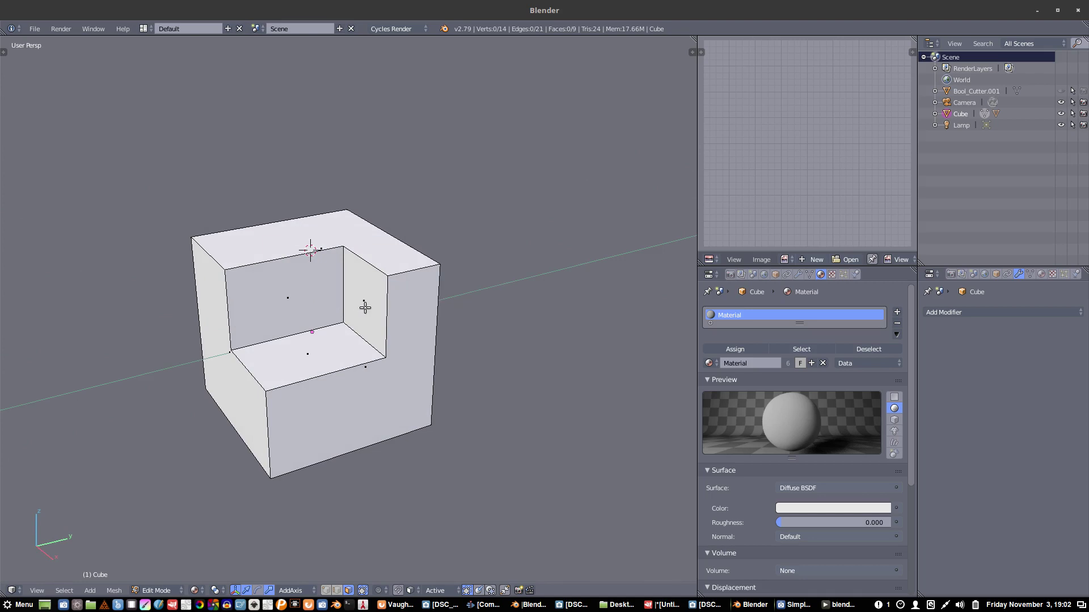
key(ctrl+shift+b)
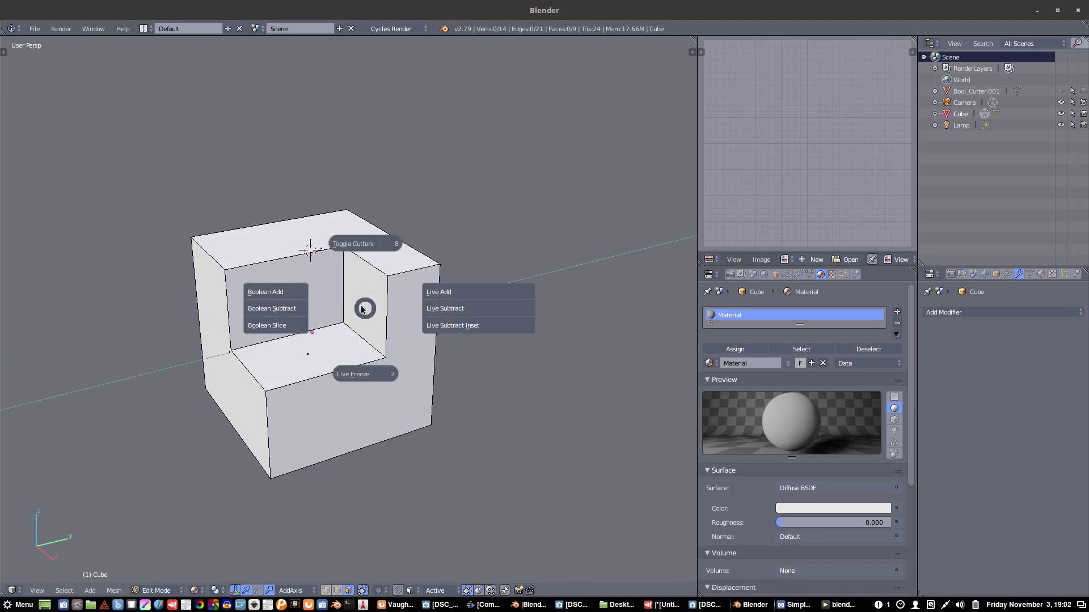
key(Escape)
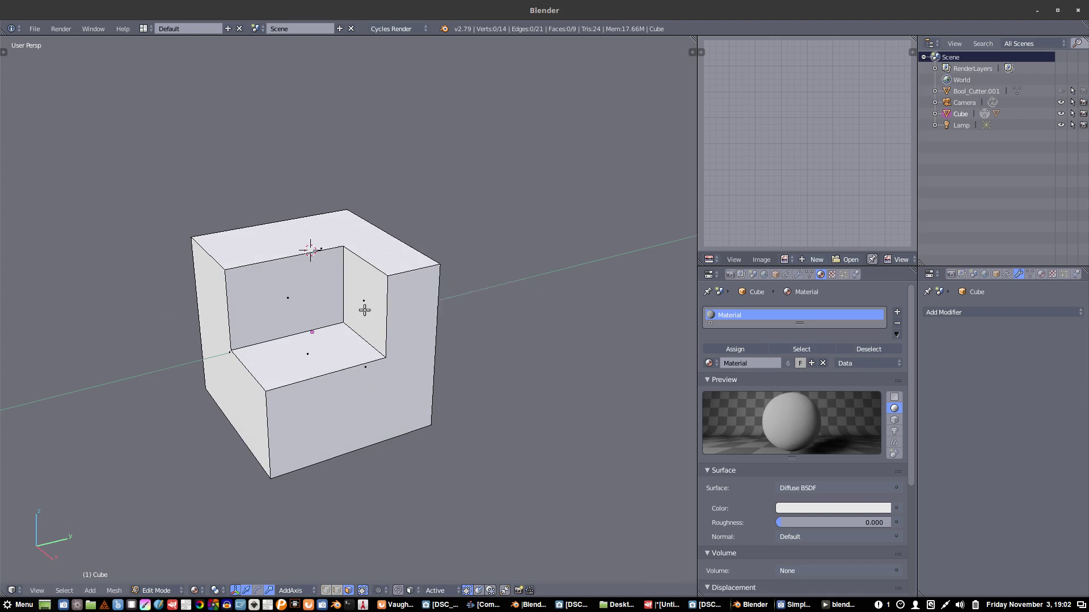
Duplicate the notch's side wall face, place the copy outside the cube and extrude it into a separate block.
right_click(367, 313)
middle_drag(375, 315, 398, 312)
key(shift+d)
click(446, 286)
key(e)
click(413, 335)
Select the whole new block and move it so it overlaps the cube's upper edge beside the notch.
key(l)
key(g)
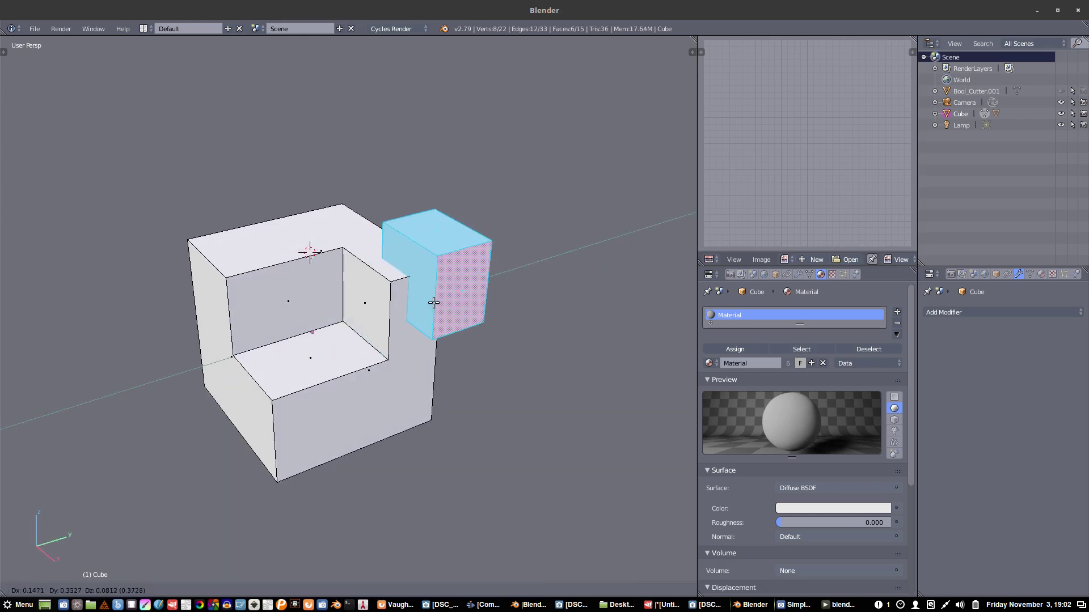
click(423, 302)
Duplicate the block onto the upper edge of the notch's back wall and Boolean Subtract the copy from the cube.
key(shift+d)
click(272, 292)
middle_drag(275, 292, 438, 265)
key(ctrl+shift+b)
click(230, 309)
key(l)
key(ctrl+shift+b)
click(317, 277)
Duplicate the outer side face of the remaining block, place it below the cube's front corner and extrude it into another block.
right_click(437, 265)
key(shift+d)
click(376, 462)
key(e)
click(391, 503)
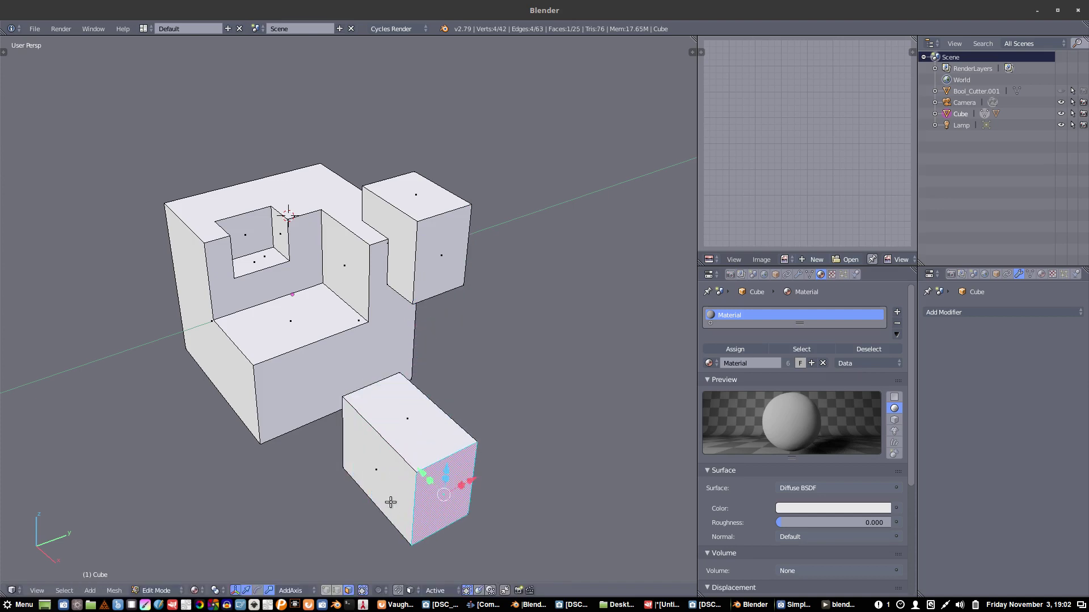
Select the whole lower block and move it closer to the cube's lower front corner.
middle_drag(391, 502, 485, 443)
key(l)
key(g)
click(367, 461)
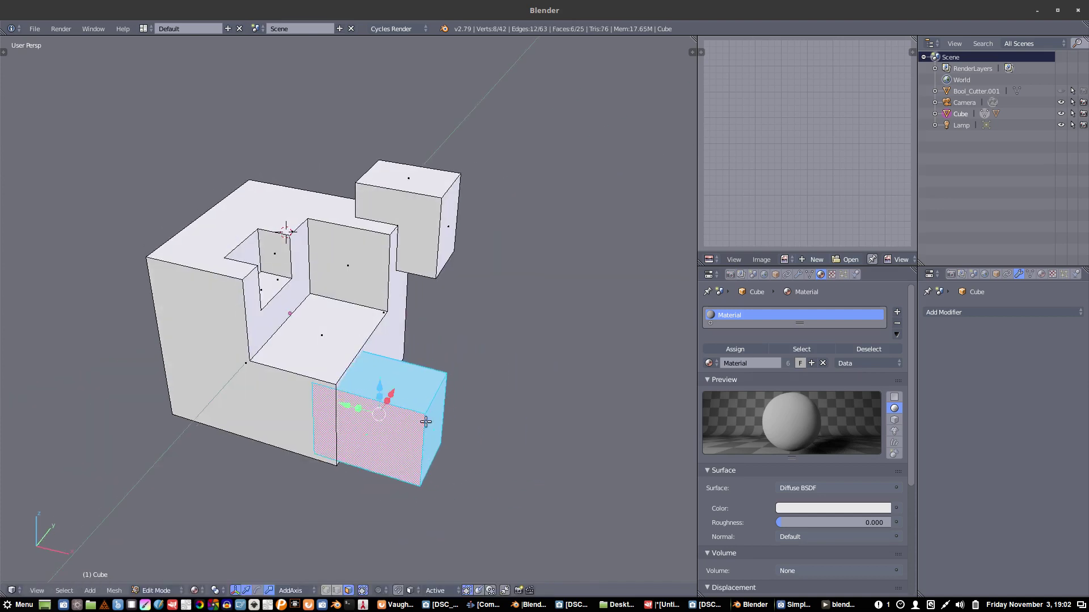
middle_drag(317, 418, 417, 384)
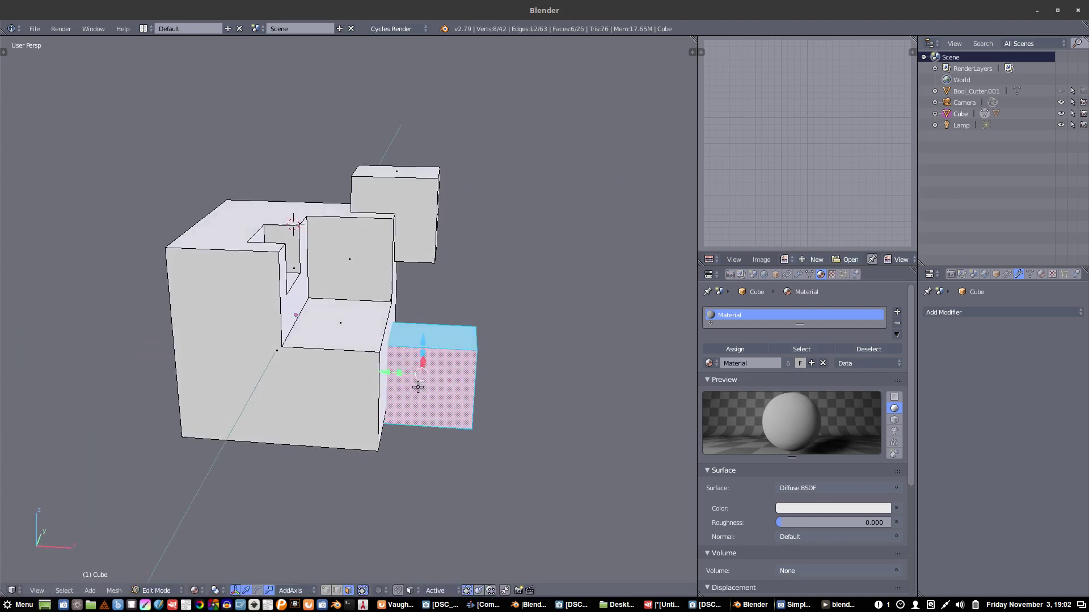